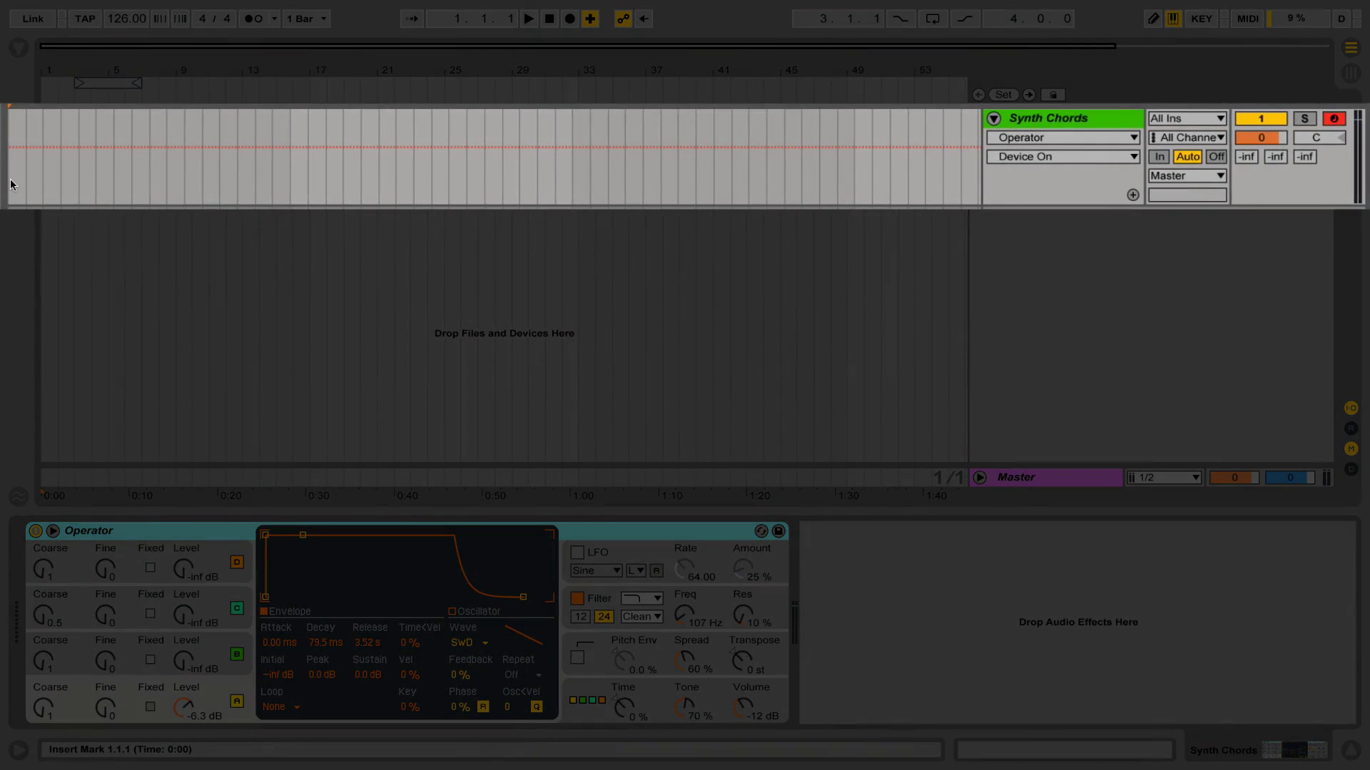
- Create a four-bar MIDI clip from 1.1.1 to 5.1.1 on the Synth Chords track and open it in an enlarged note editor
{"action": "left_click_drag", "start_coordinate": [15, 184], "coordinate": [75, 184]}
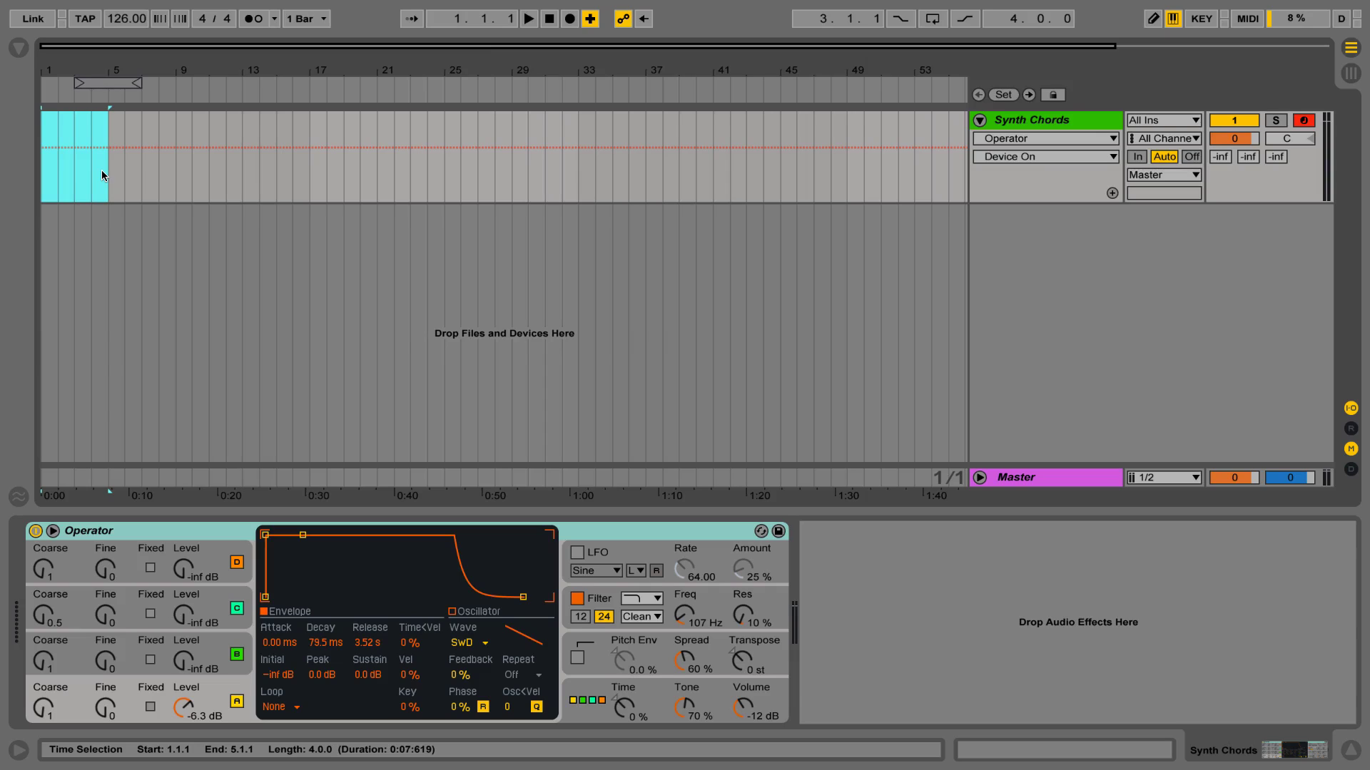
{"action": "key", "text": "shift+super+m"}
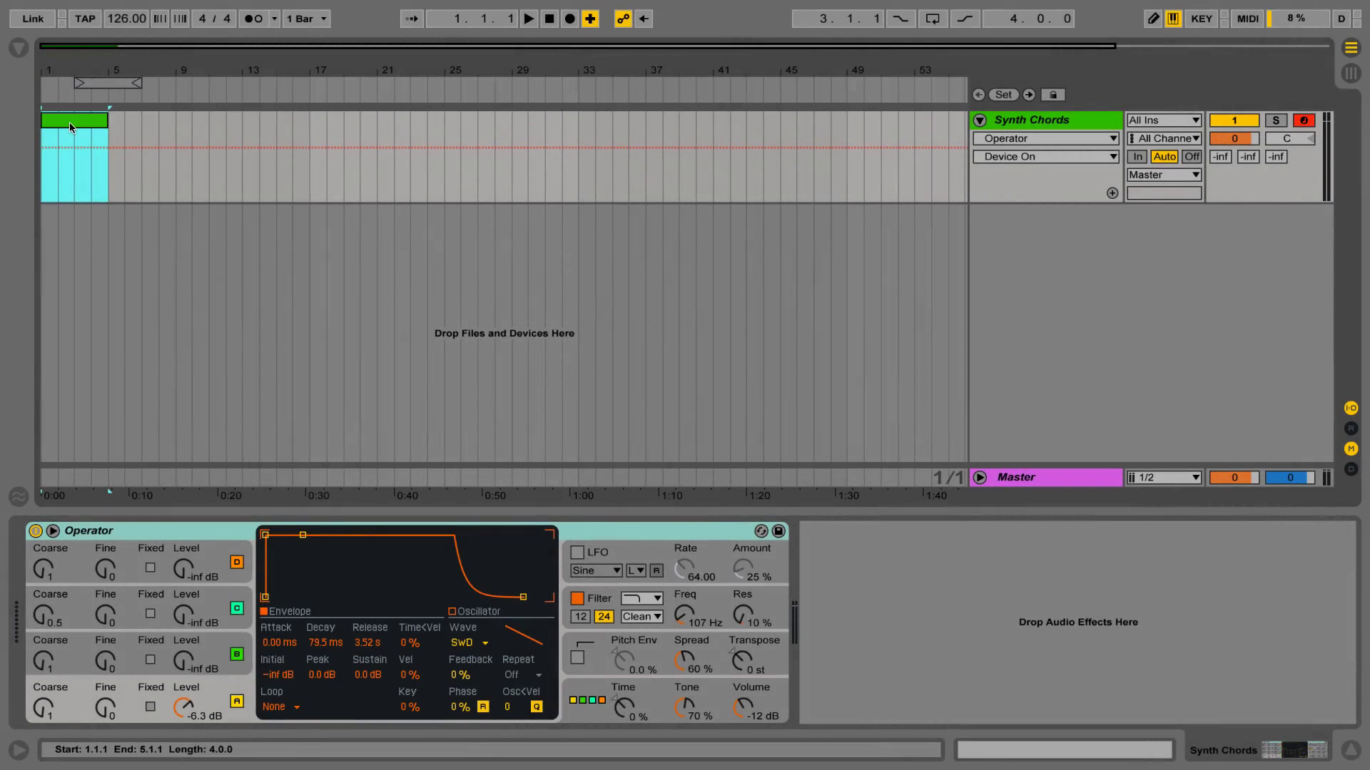
{"action": "double_click", "coordinate": [70, 122]}
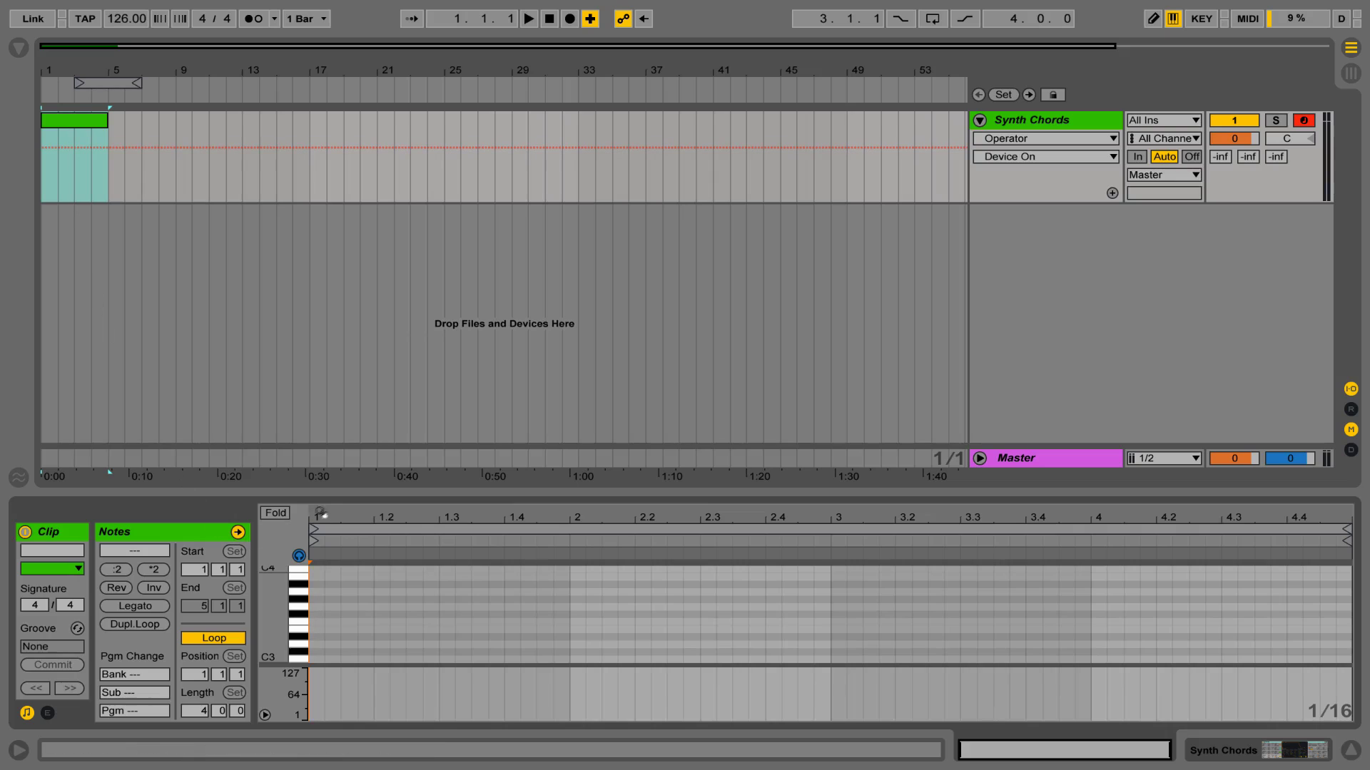
{"action": "left_click_drag", "start_coordinate": [339, 490], "coordinate": [339, 452]}
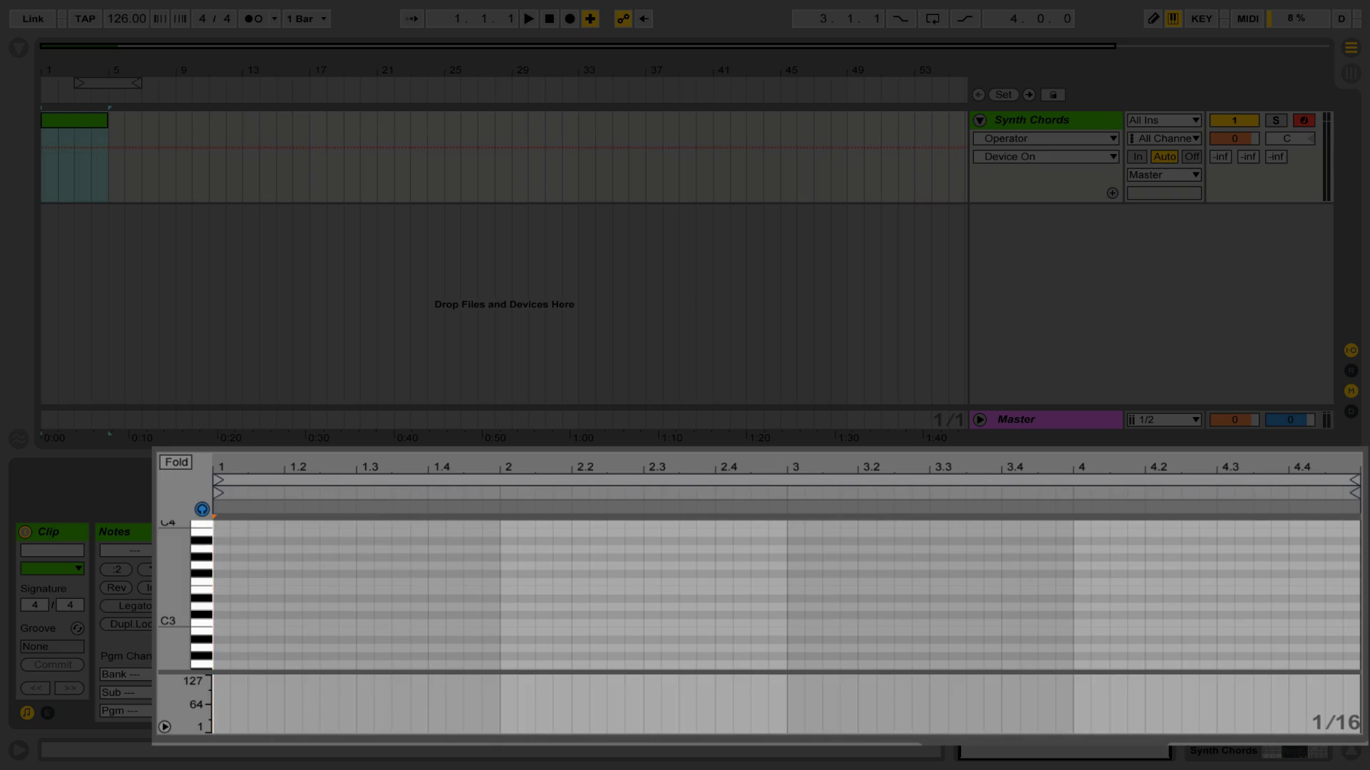
- Try drawing single sixteenth notes into the empty clip with draw mode, including a C#3 at 1.1.2
{"action": "key", "text": "b"}
{"action": "left_click", "coordinate": [238, 614]}
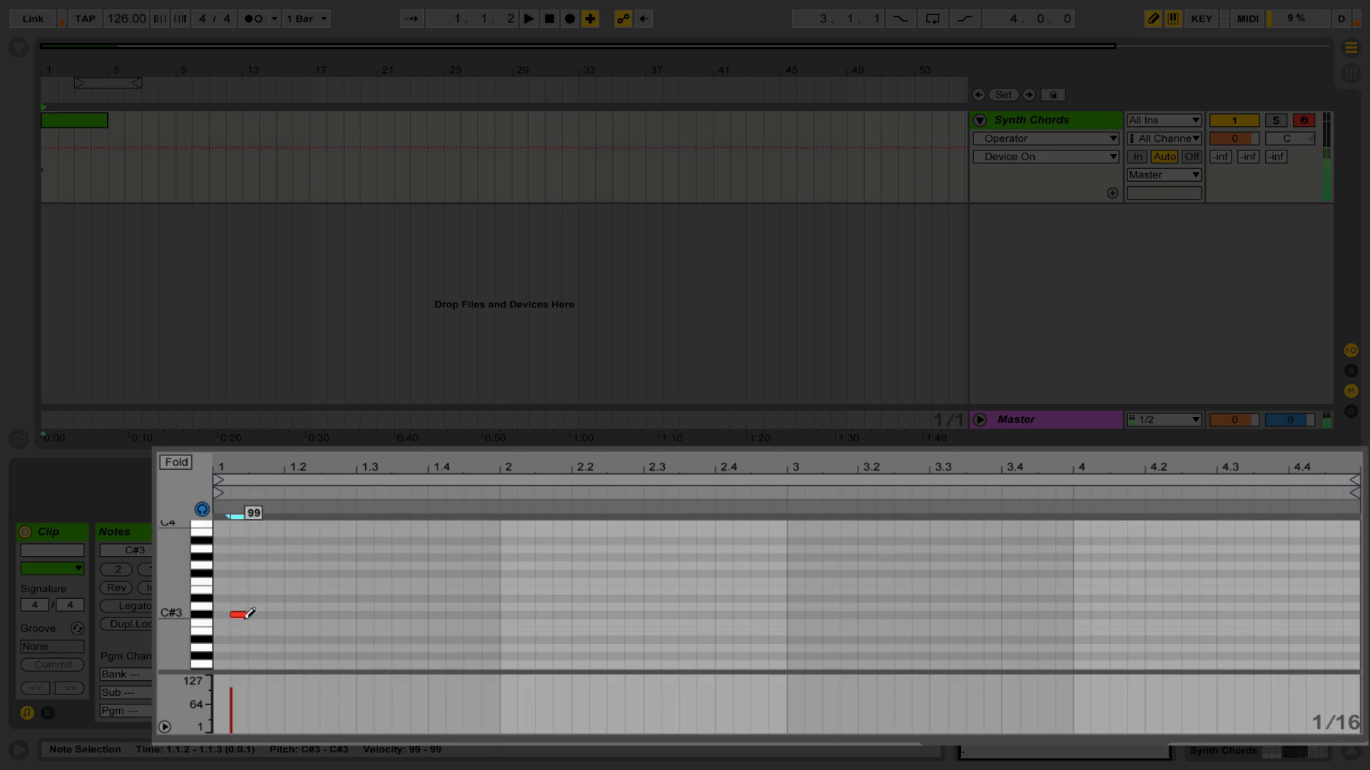
{"action": "left_click", "coordinate": [383, 590]}
{"action": "left_click", "coordinate": [418, 648]}
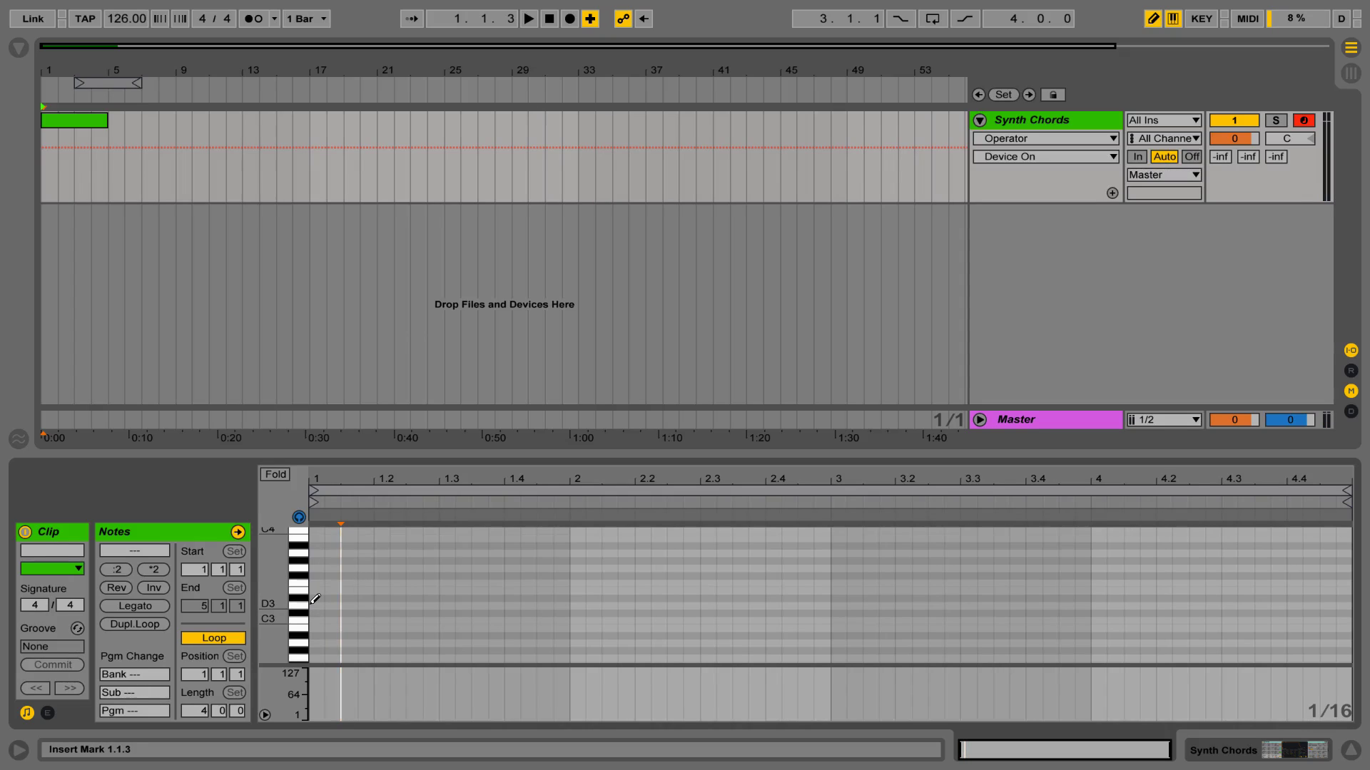
{"action": "key", "text": "b"}
- Move the insert marker across the beats of the clip's first bar and set it at 1.1.1
{"action": "left_click", "coordinate": [311, 572]}
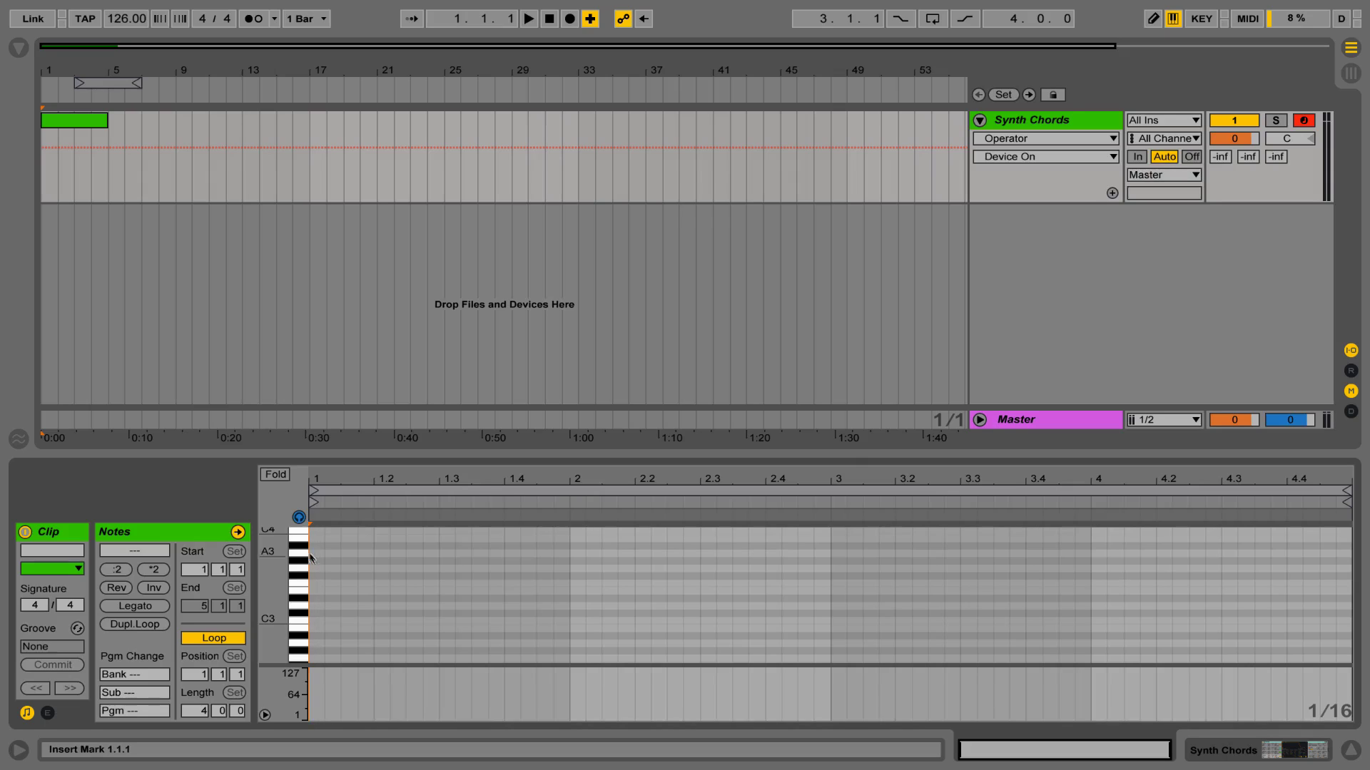
{"action": "left_click", "coordinate": [366, 577]}
{"action": "left_click", "coordinate": [439, 575]}
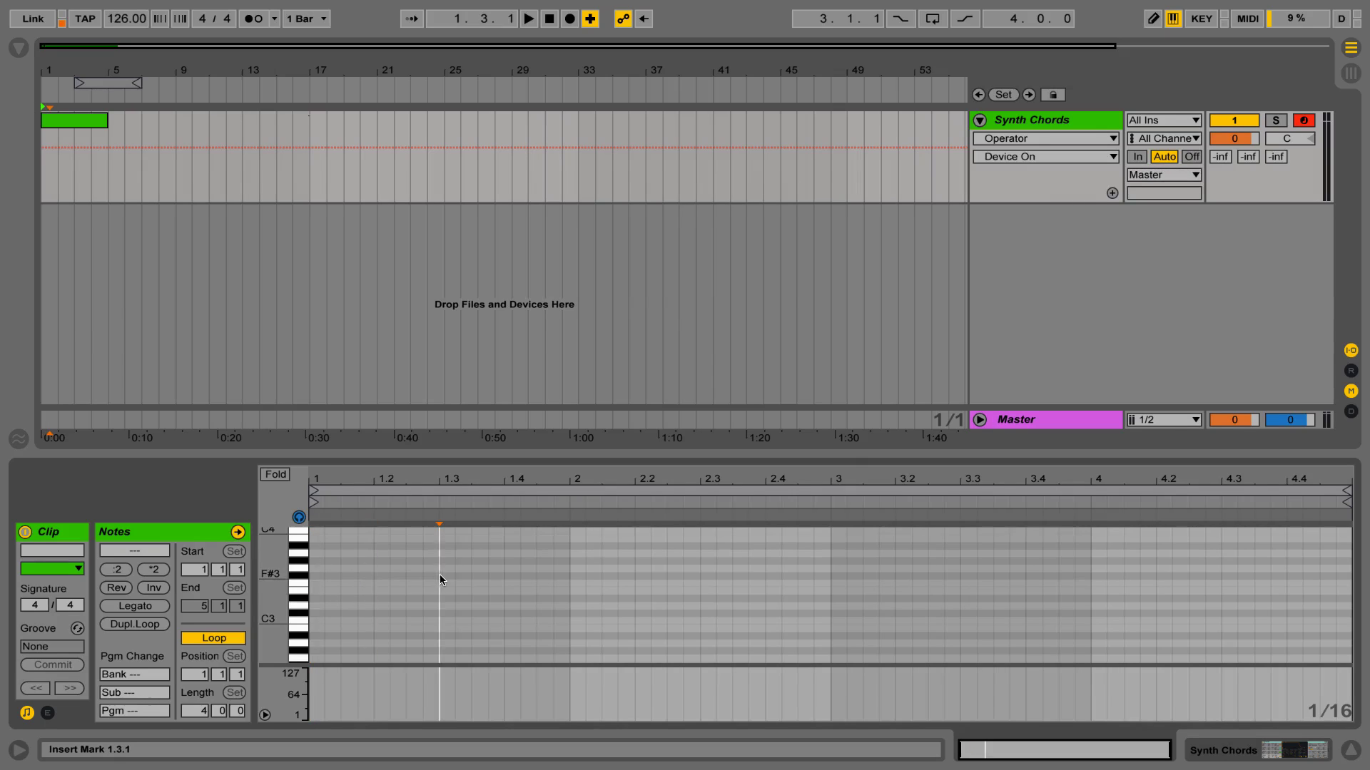
{"action": "left_click", "coordinate": [514, 574]}
{"action": "left_click", "coordinate": [585, 572]}
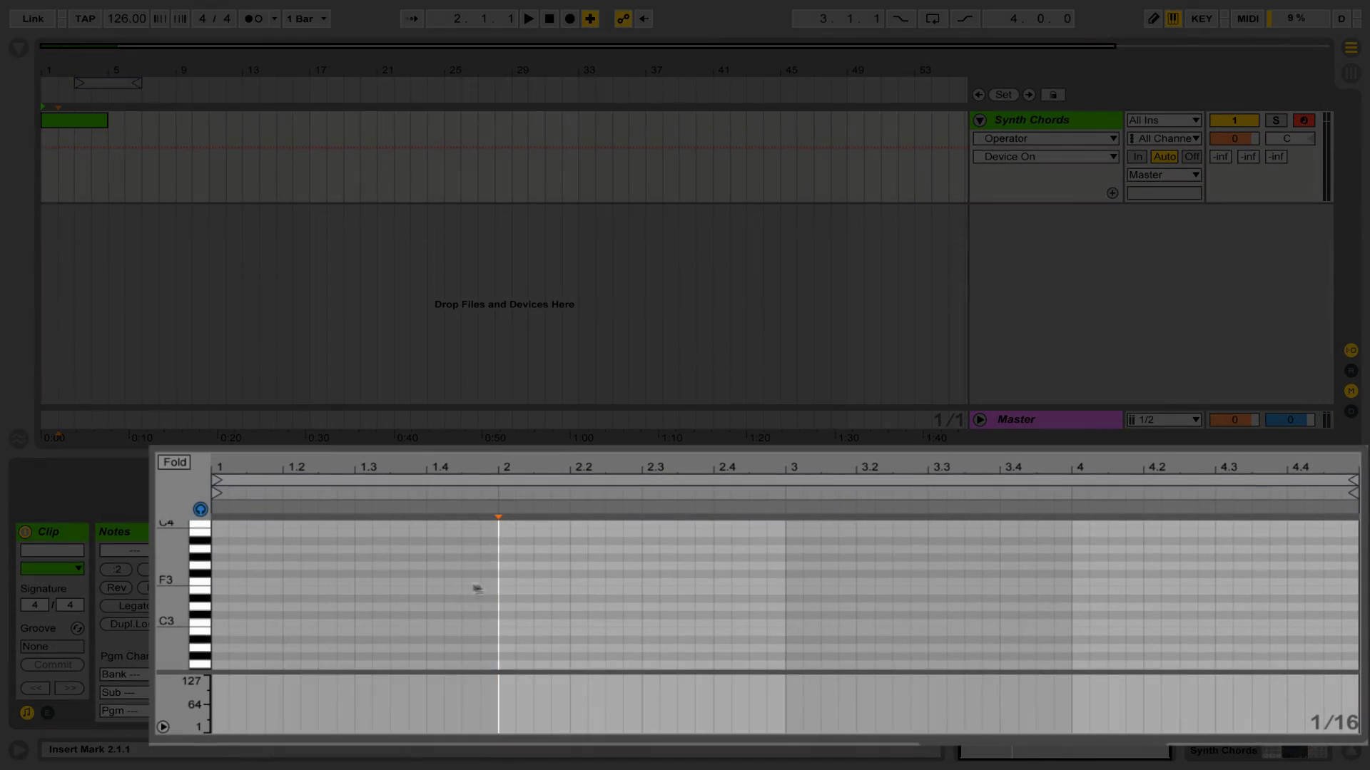
{"action": "left_click", "coordinate": [521, 582]}
{"action": "left_click", "coordinate": [418, 571]}
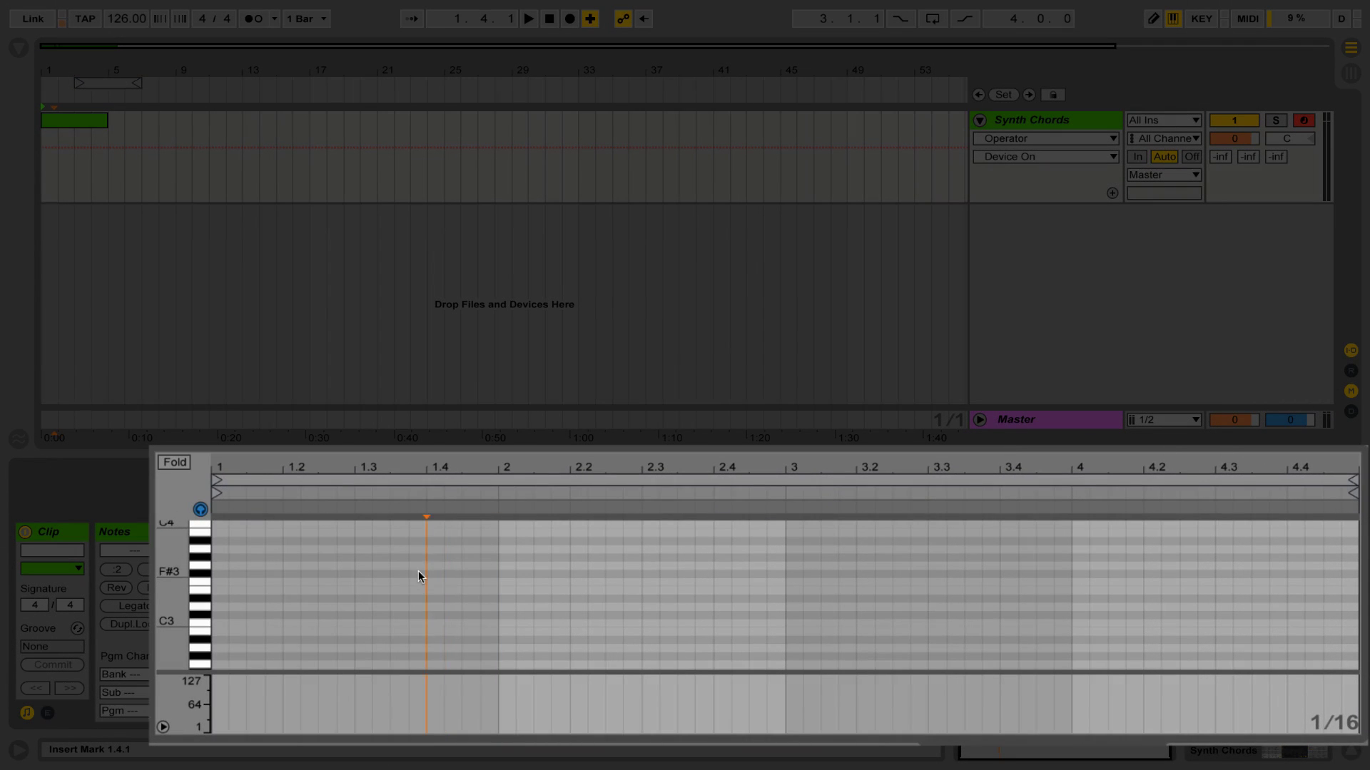
{"action": "left_click", "coordinate": [348, 573]}
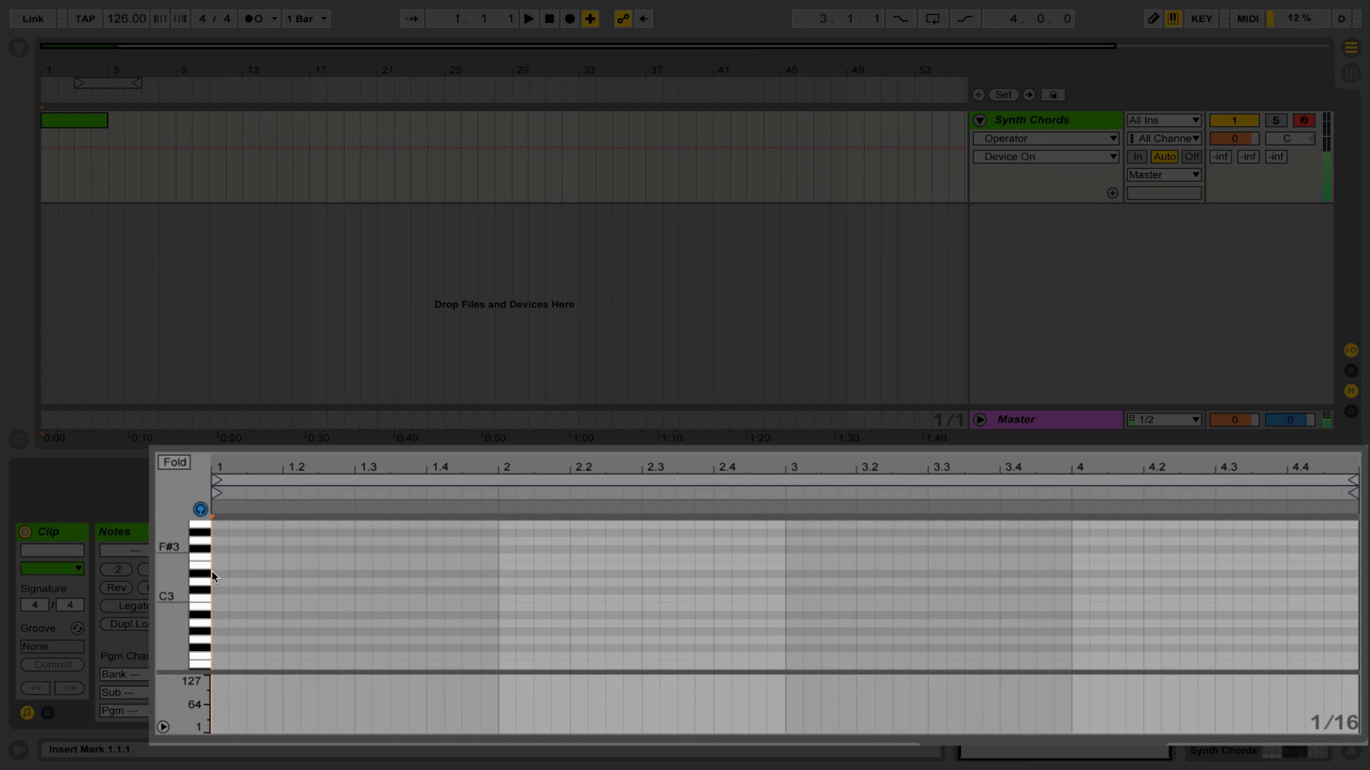
- Step-enter a held C2, E2 and G2 chord from the clip start, extending it to 1.3.2
{"action": "scroll", "coordinate": [212, 576], "scroll_direction": "down", "scroll_amount": 2}
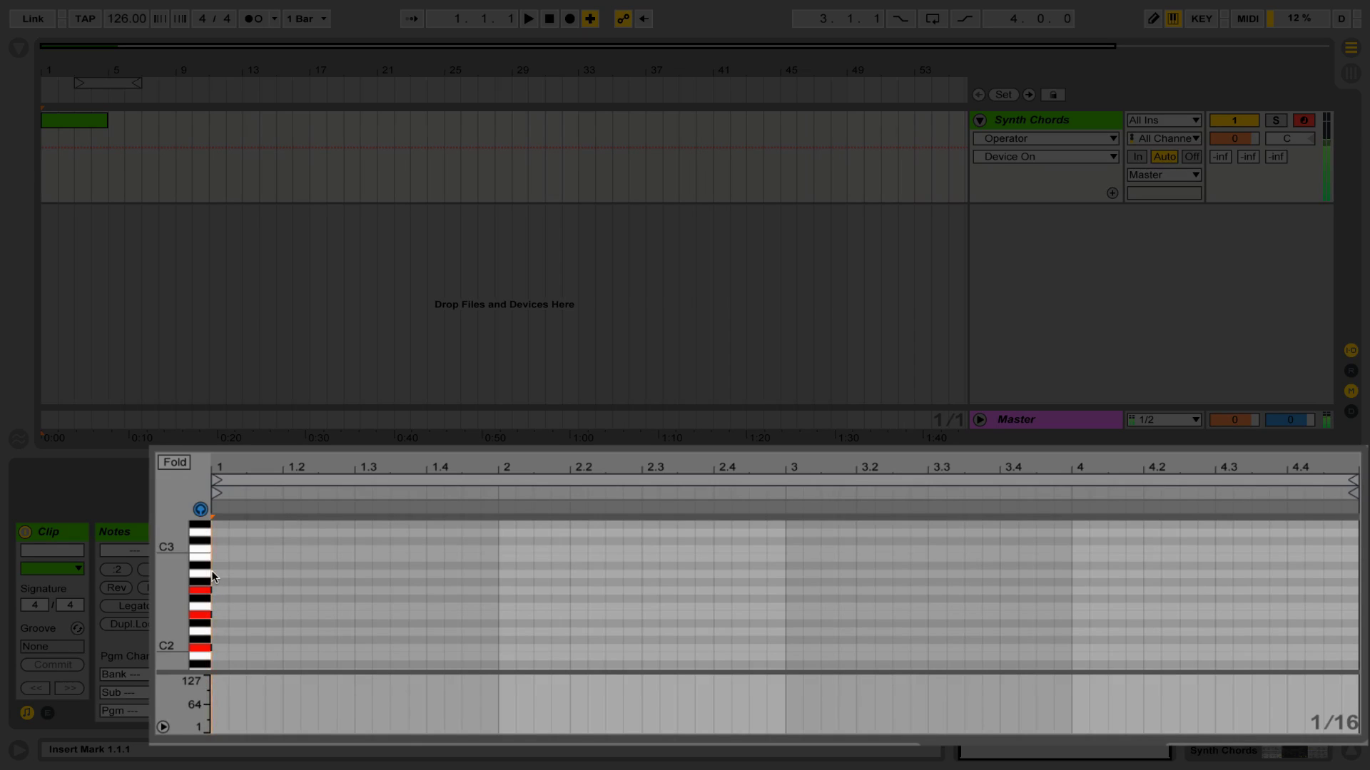
{"action": "key", "text": "Right"}
{"action": "key", "text": "Right"}
{"action": "key", "text": "Right"}
{"action": "key", "text": "Right"}
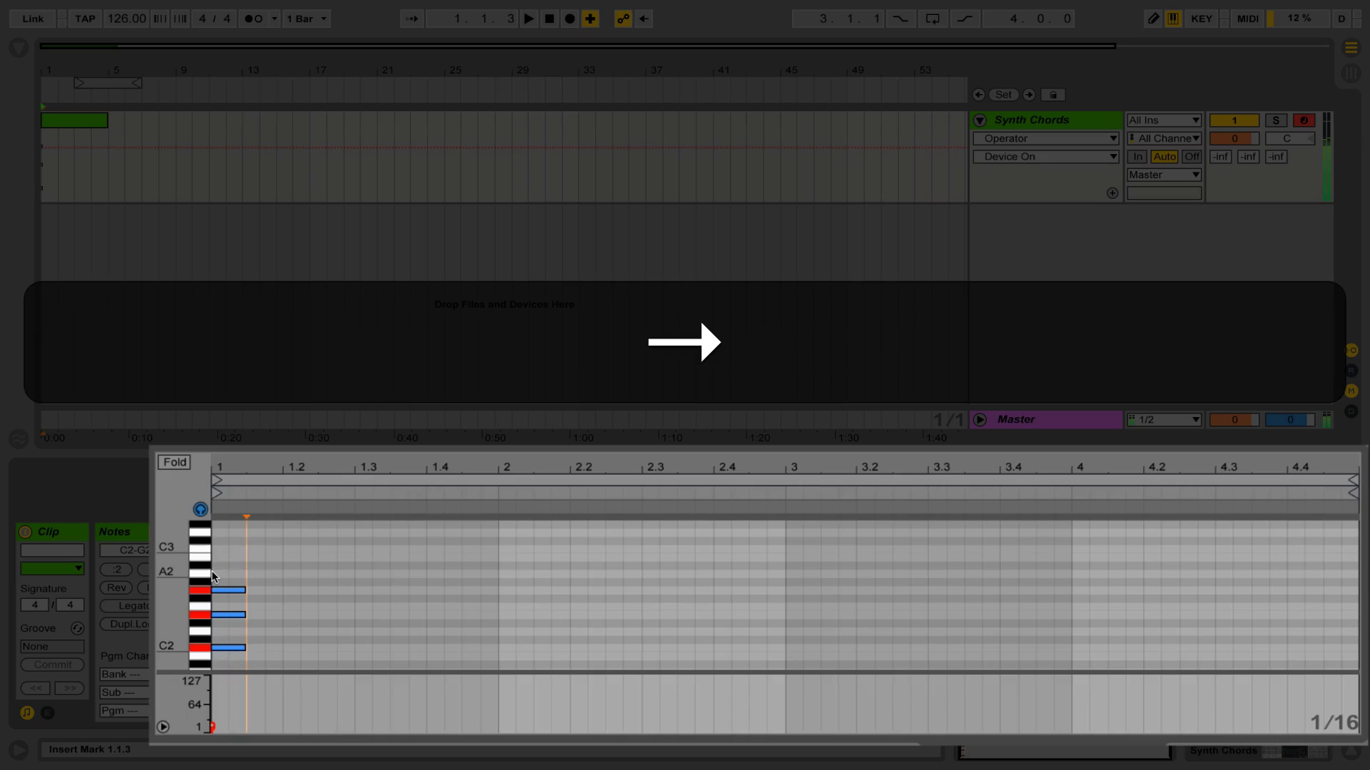
{"action": "key", "text": "Right"}
{"action": "key", "text": "Right"}
{"action": "key", "text": "Right"}
{"action": "key", "text": "Right"}
{"action": "key", "text": "Right"}
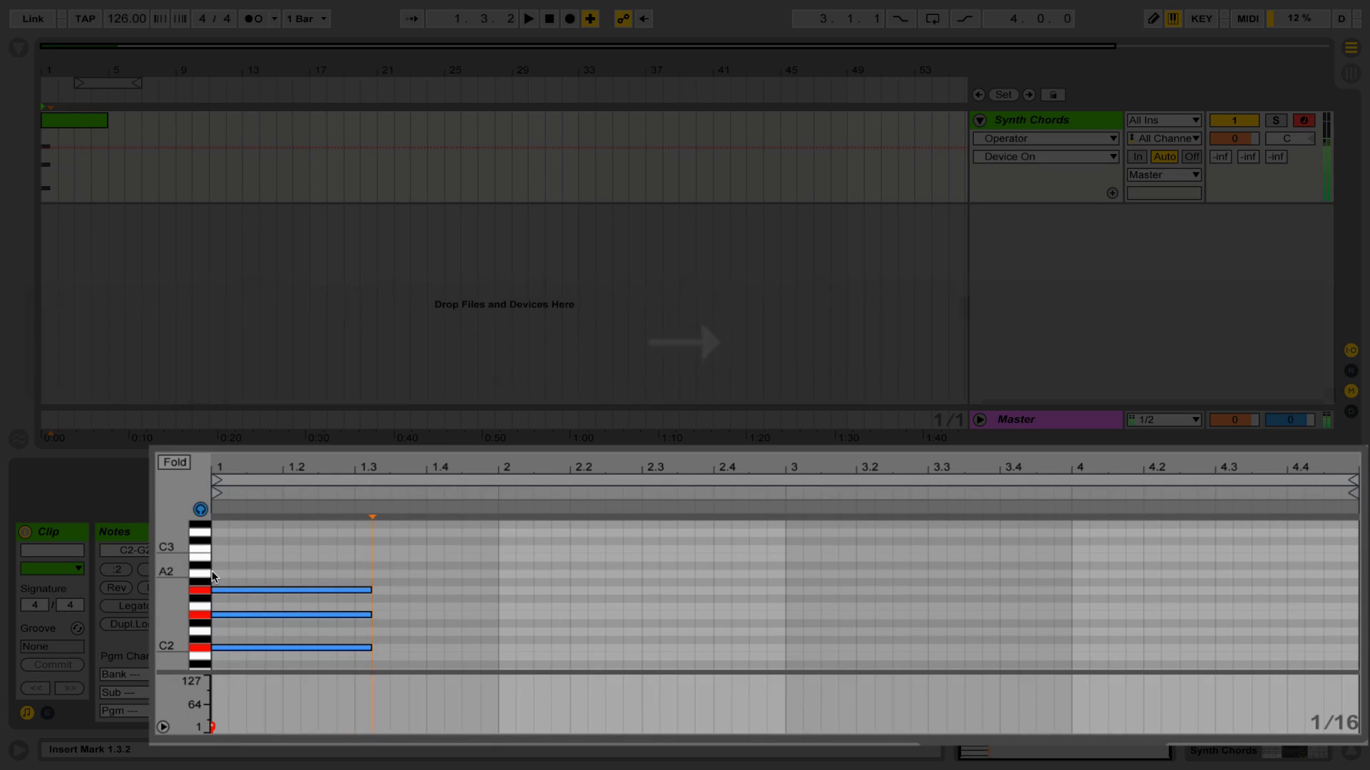
- Adjust the length of the first chord so it ends at 1.3.1, and play it back
{"action": "key", "text": "Left"}
{"action": "key", "text": "Right"}
{"action": "key", "text": "Right"}
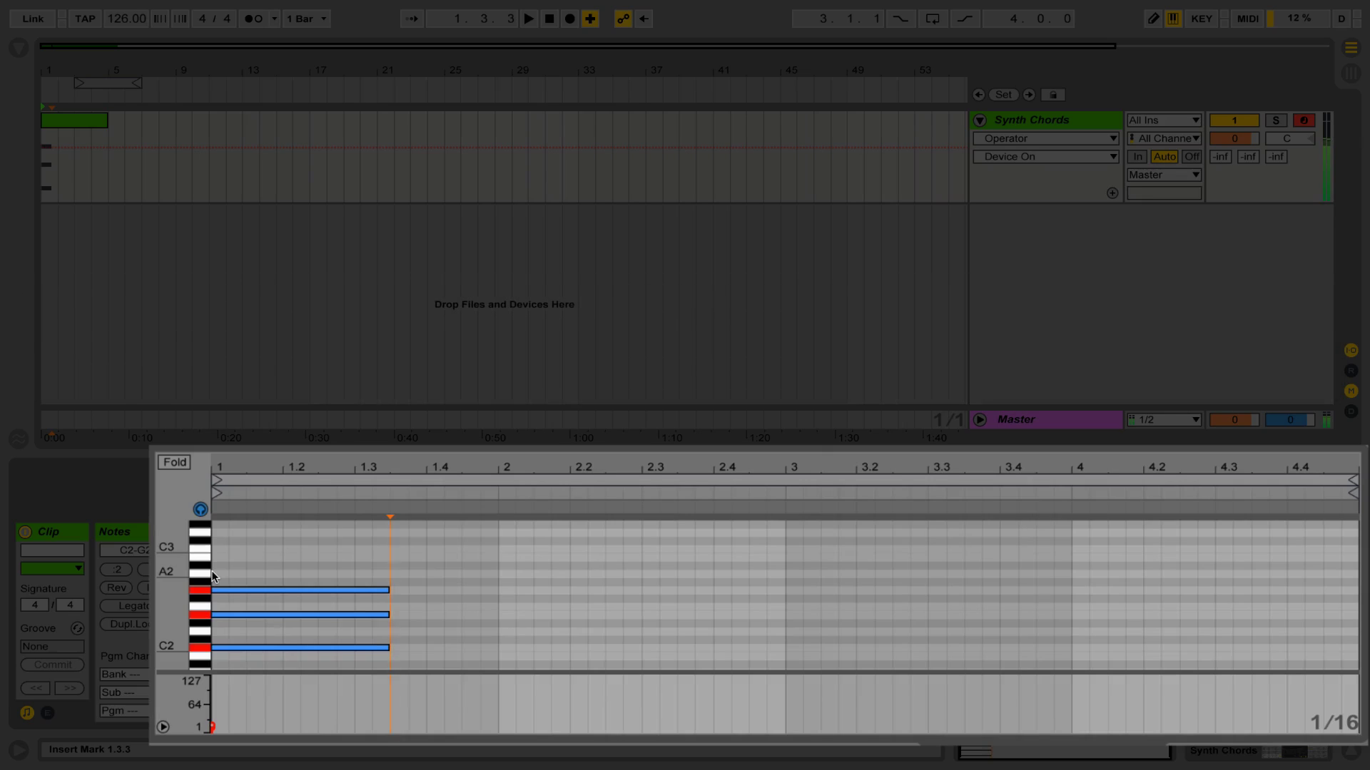
{"action": "key", "text": "Left"}
{"action": "key", "text": "Left"}
{"action": "key", "text": "Left"}
{"action": "key", "text": "Left"}
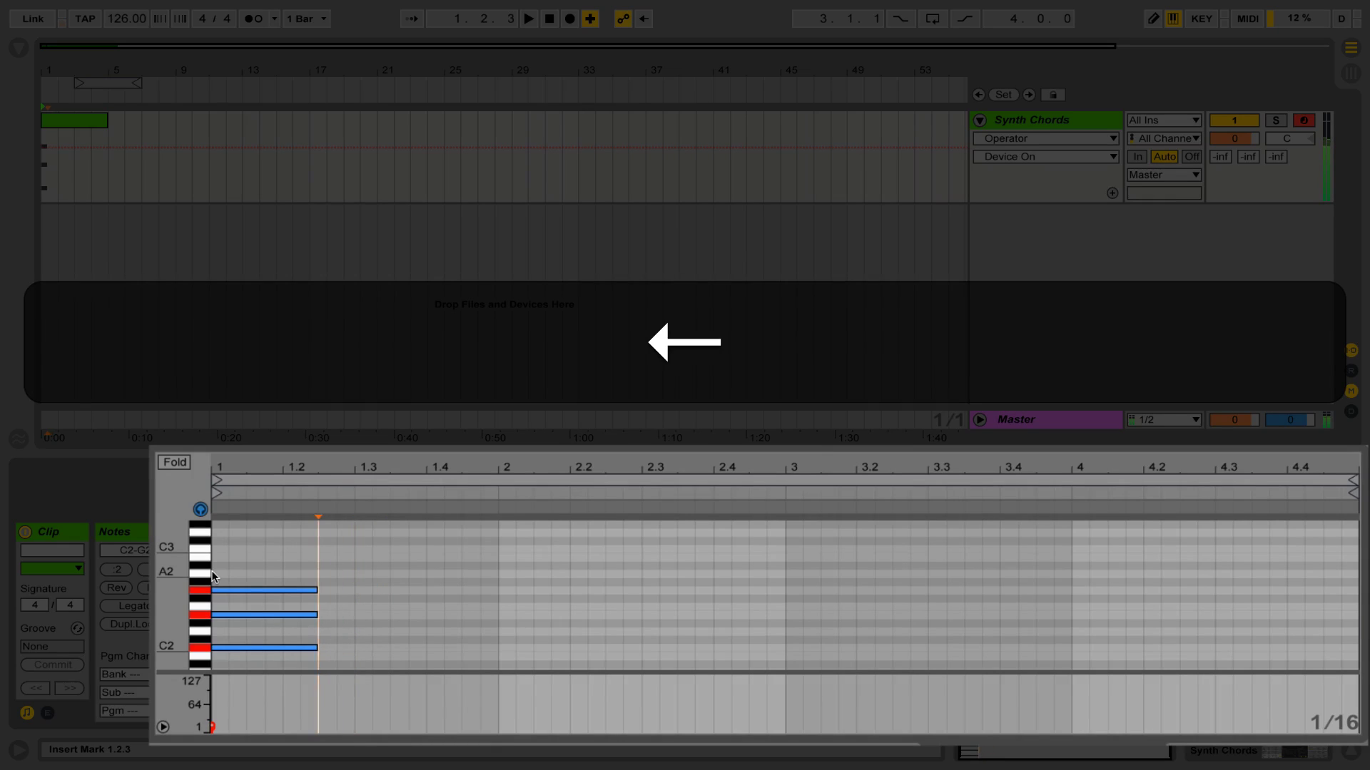
{"action": "key", "text": "Right"}
{"action": "key", "text": "Right"}
{"action": "key", "text": "space"}
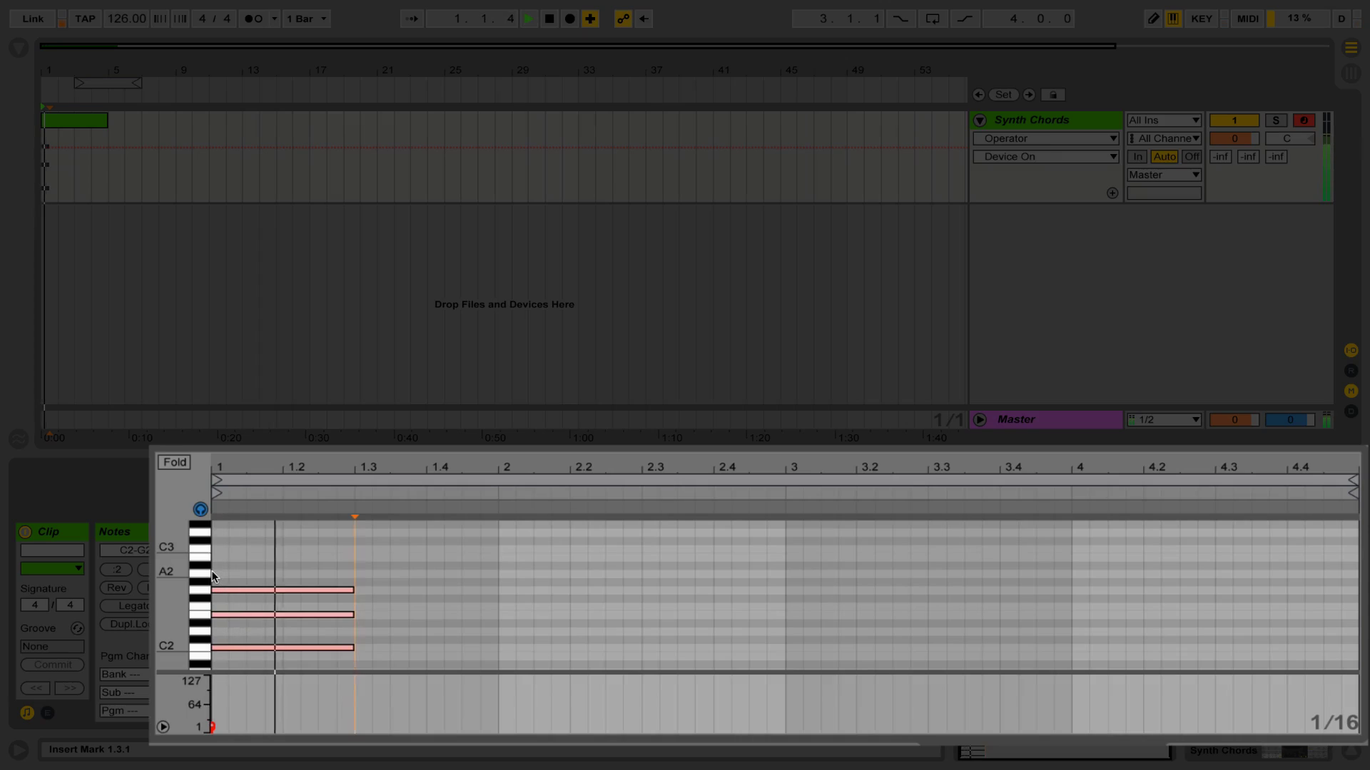
{"action": "key", "text": "space"}
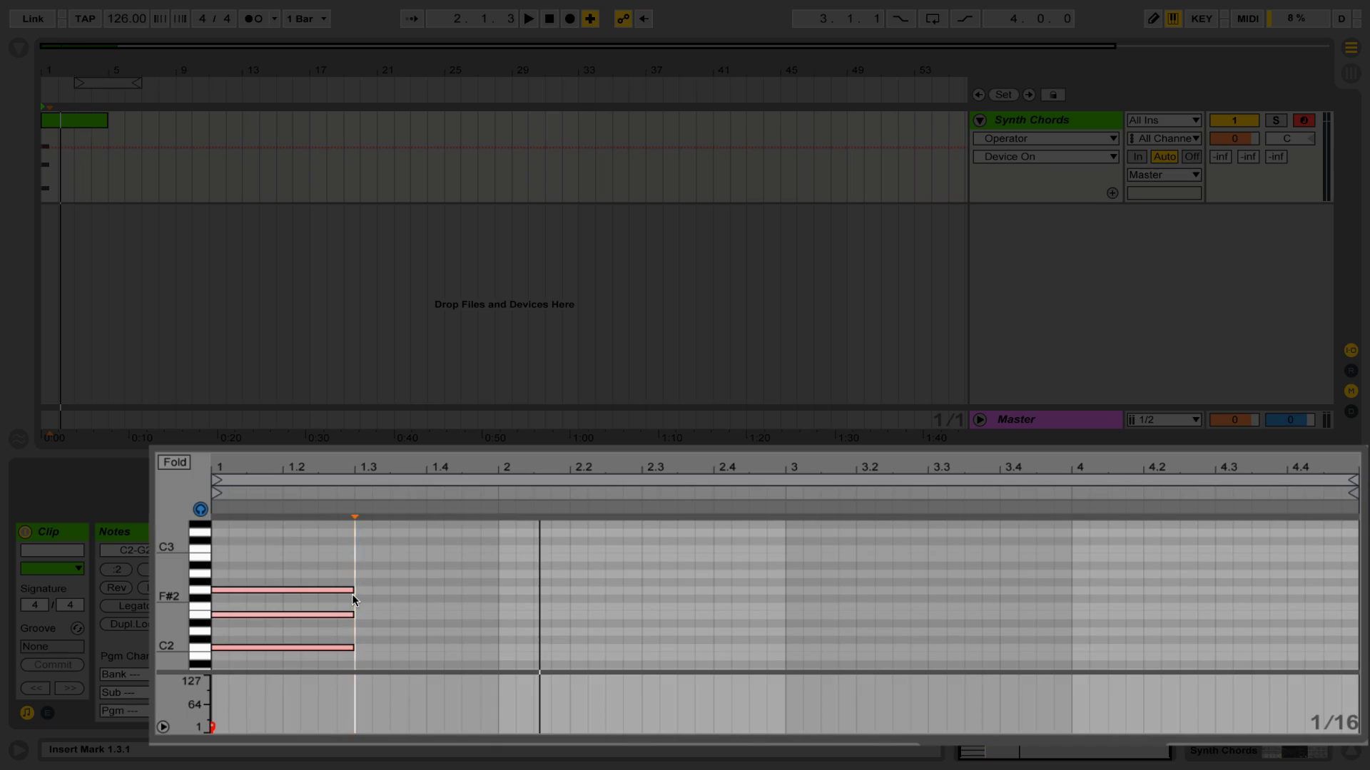
- Step-enter a second chord of G2, B2 and D3 from 1.3.1 to 2.1.1, and play it back
{"action": "key", "text": "g"}
{"action": "key", "text": "j"}
{"action": "key", "text": "l"}
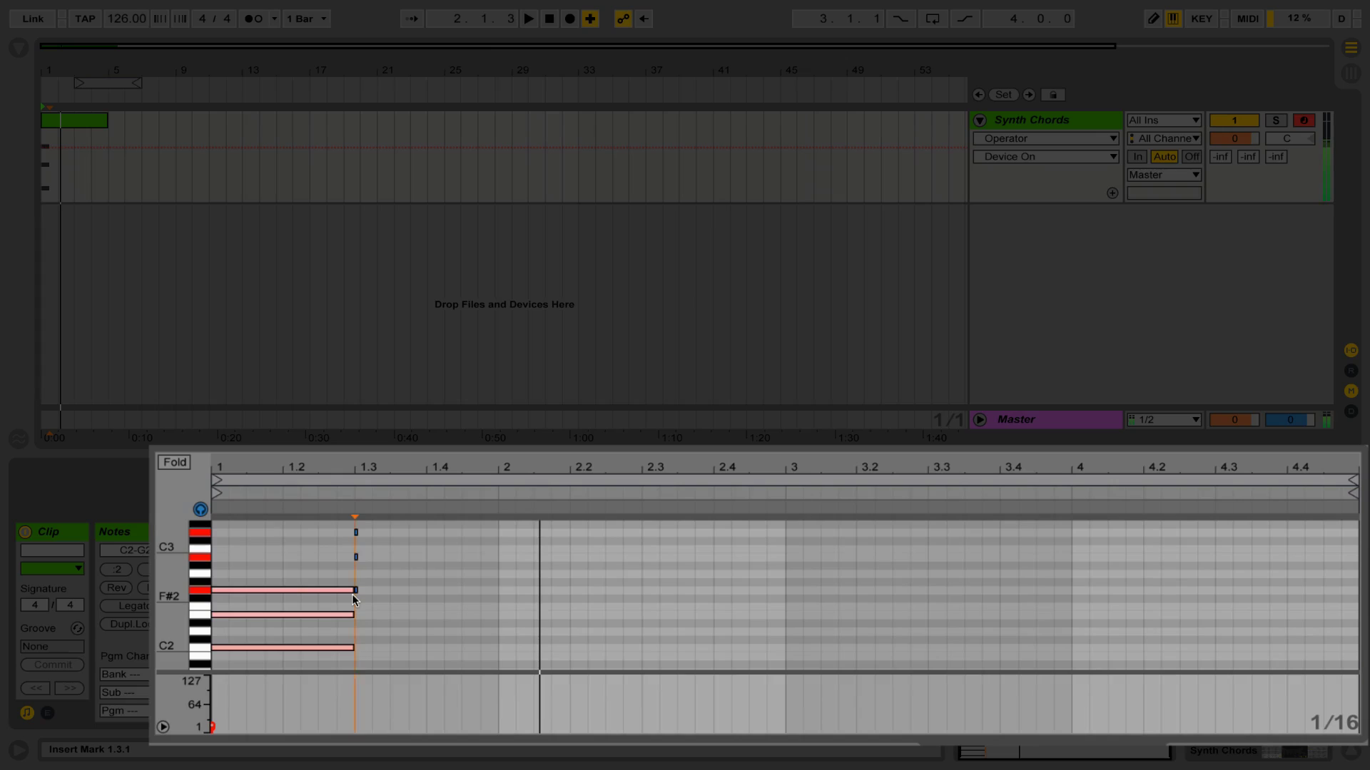
{"action": "key", "text": "Right"}
{"action": "key", "text": "Right"}
{"action": "key", "text": "Right"}
{"action": "key", "text": "Right"}
{"action": "key", "text": "Right"}
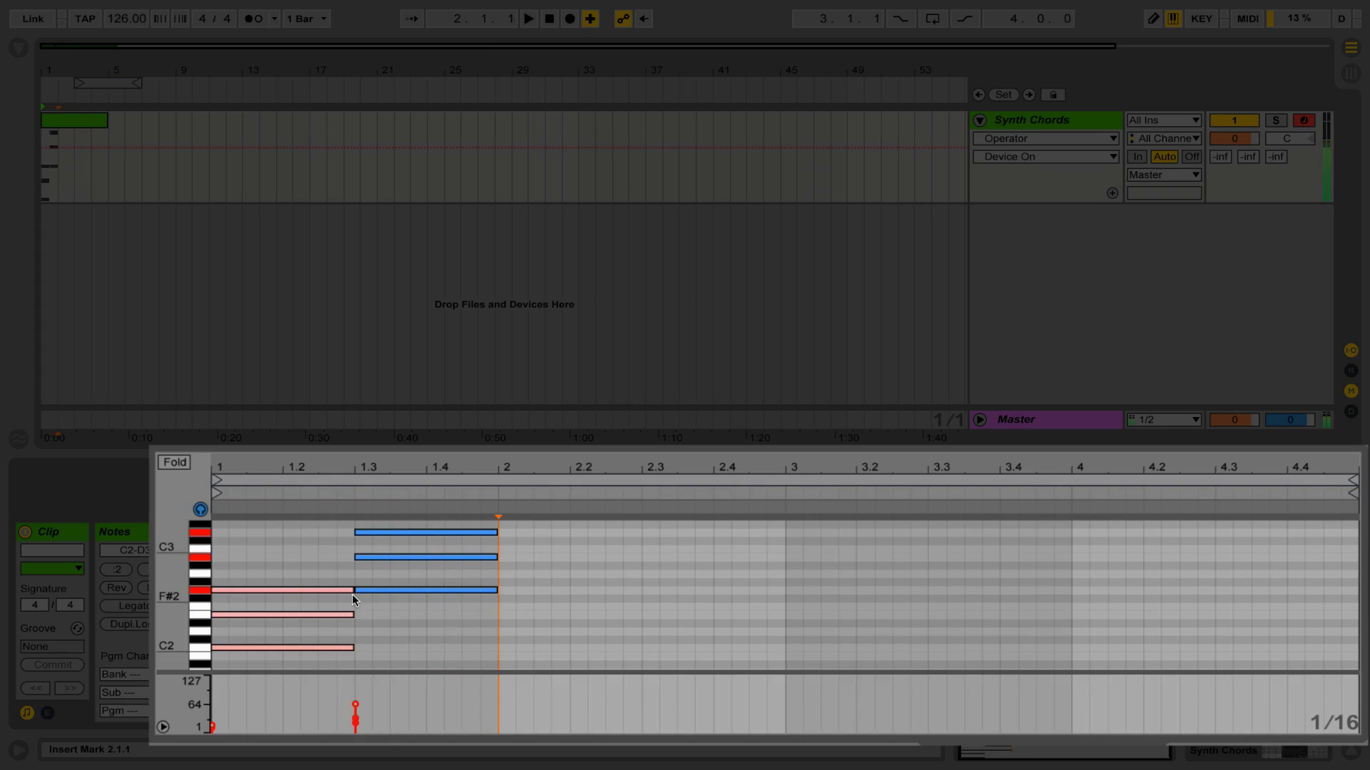
{"action": "key", "text": "space"}
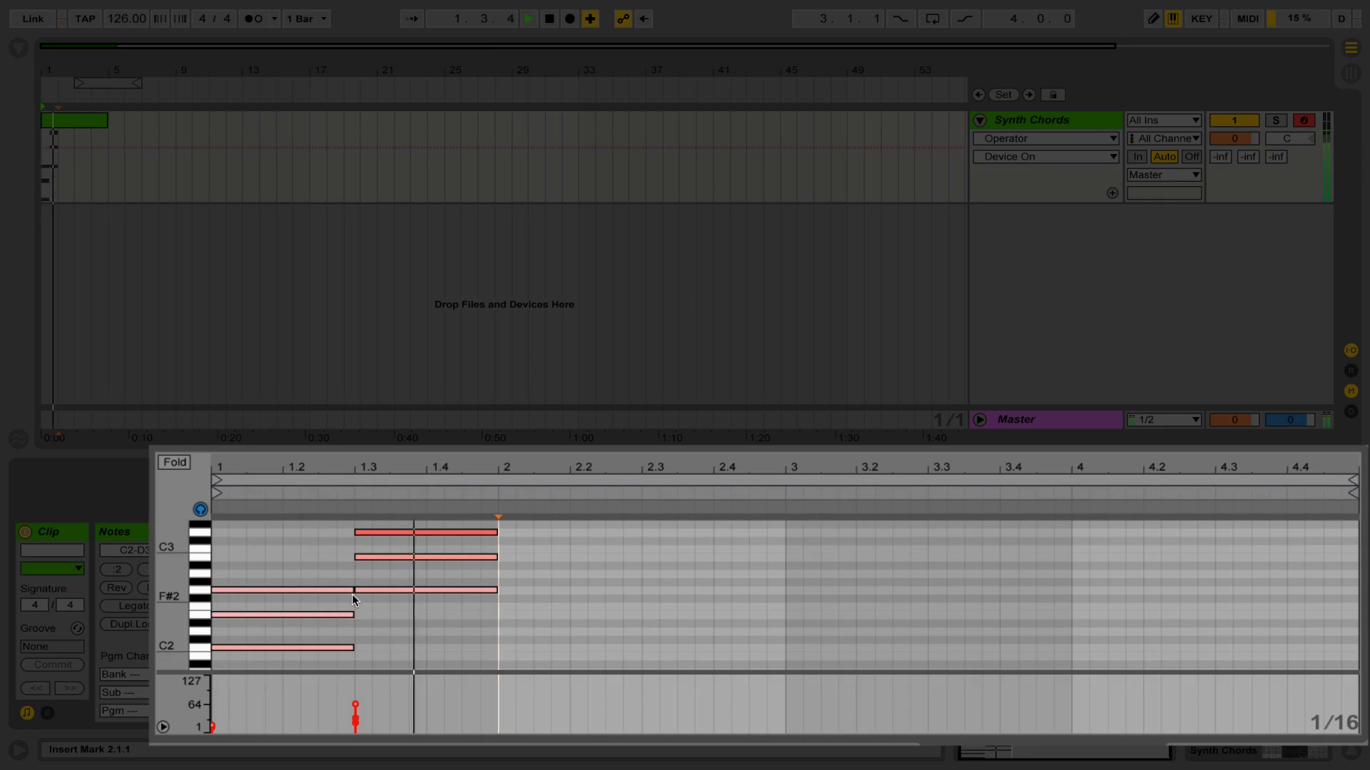
{"action": "key", "text": "space"}
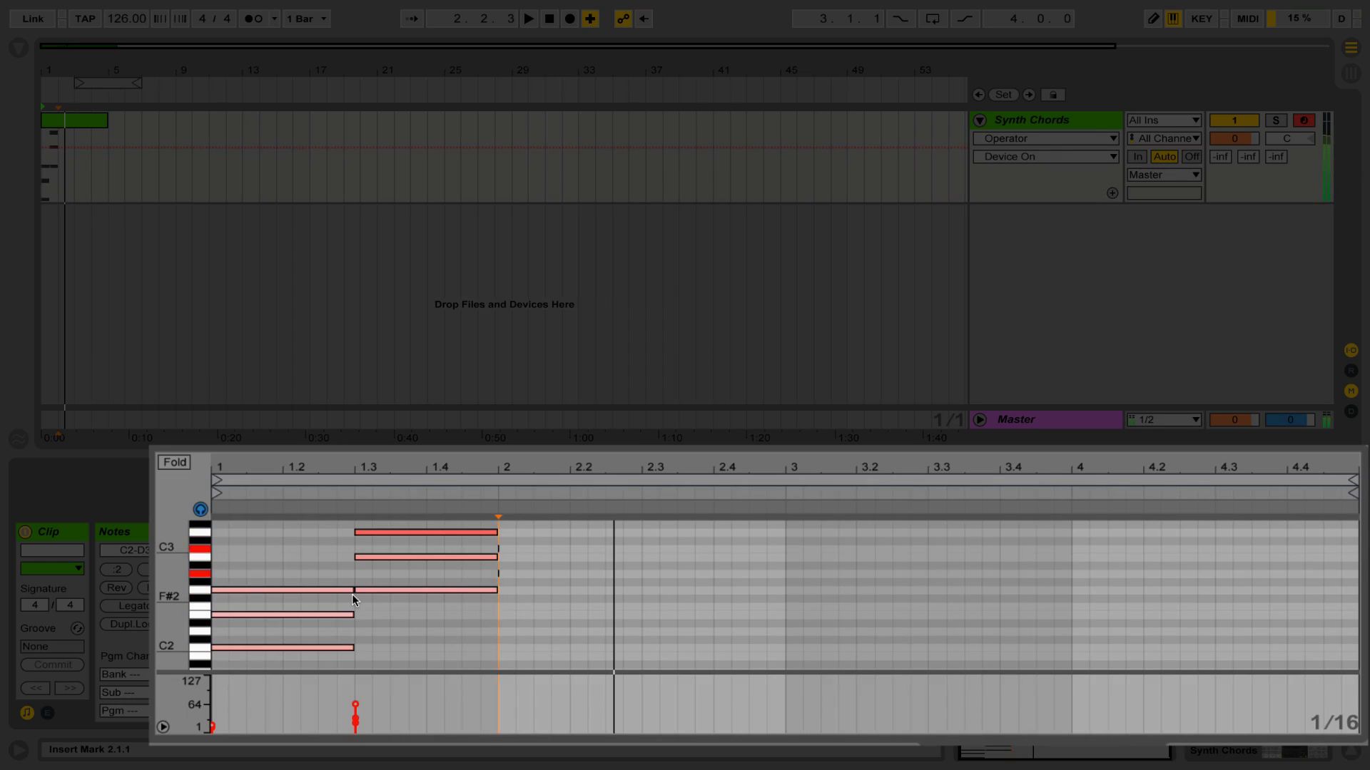
- Step-enter a third chord of A2, C3 and E3 from 2.1.1 to 2.3.1
{"action": "scroll", "coordinate": [259, 575], "scroll_direction": "up", "scroll_amount": 3}
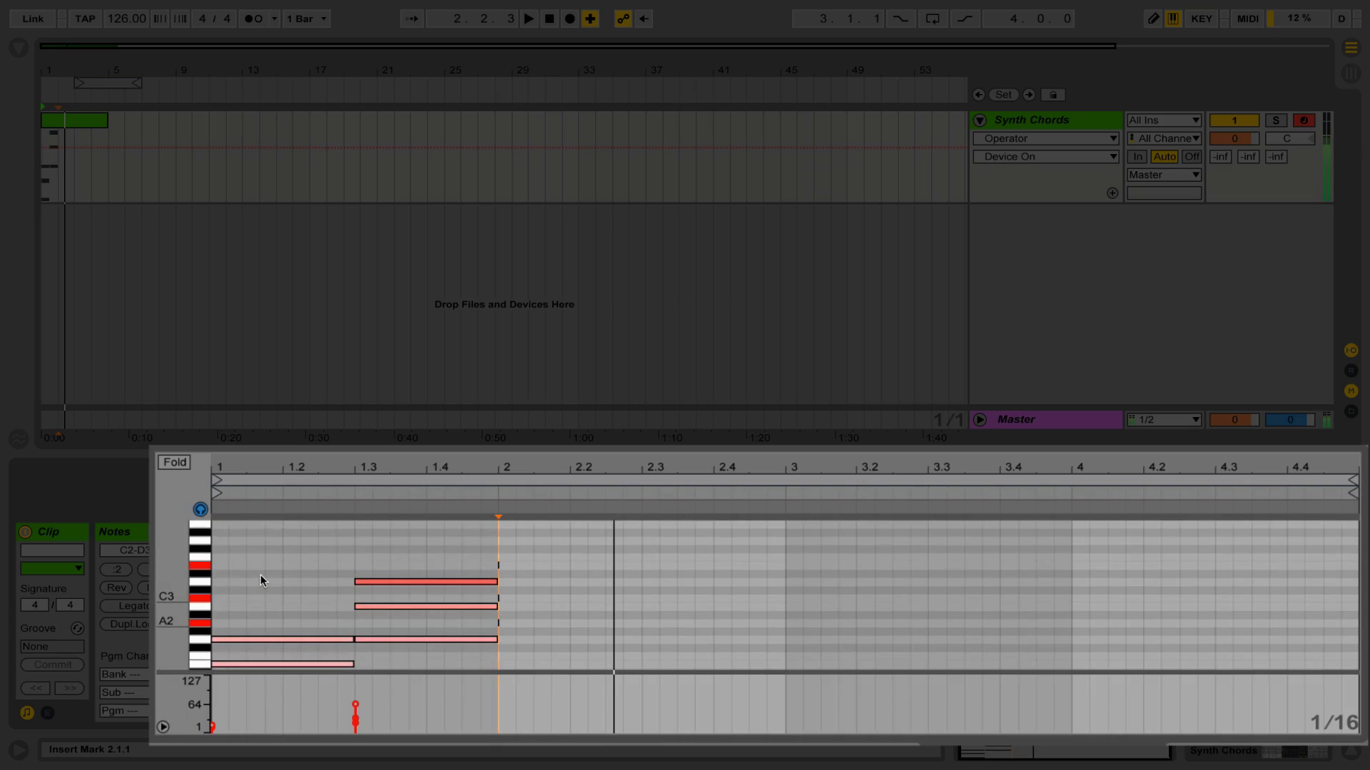
{"action": "key", "text": "Right"}
{"action": "key", "text": "Right"}
{"action": "key", "text": "Right"}
{"action": "key", "text": "Right"}
{"action": "key", "text": "Right"}
{"action": "key", "text": "Right"}
{"action": "key", "text": "Right"}
{"action": "key", "text": "Right"}
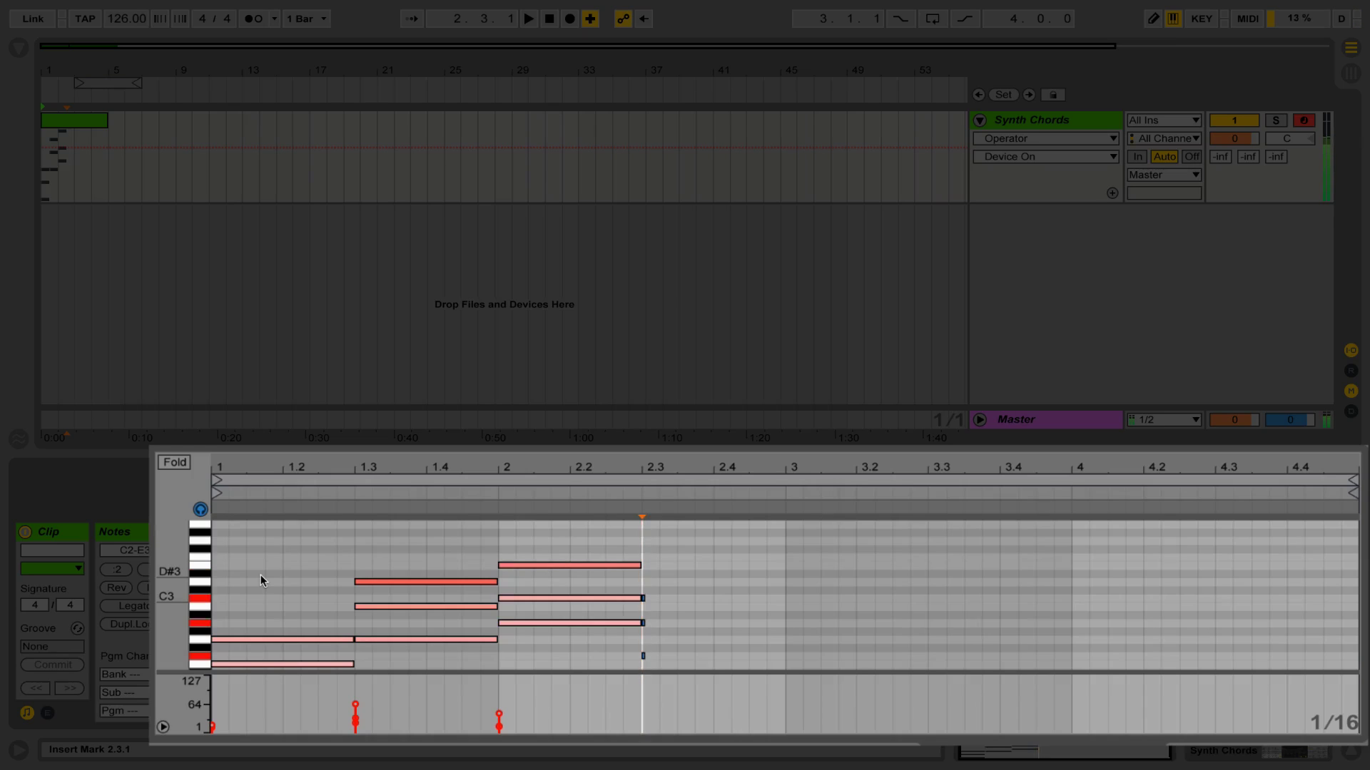
- Step-enter a fourth chord of F2, A2 and C3 from 2.3.1 to 3.1.1
{"action": "key", "text": "Right"}
{"action": "key", "text": "Right"}
{"action": "key", "text": "Right"}
{"action": "key", "text": "Right"}
{"action": "key", "text": "Right"}
{"action": "key", "text": "Right"}
{"action": "key", "text": "Right"}
{"action": "key", "text": "Right"}
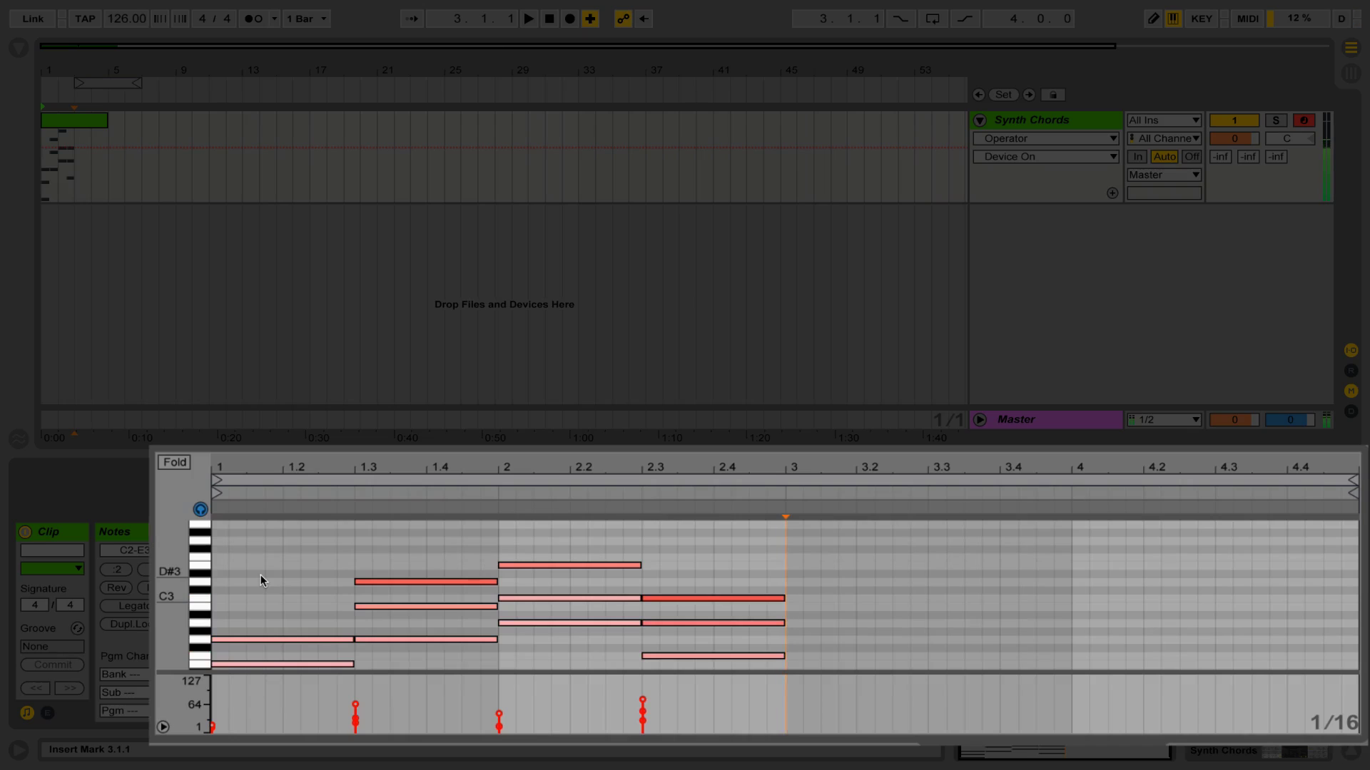
- Shorten the clip's loop to two bars and audition it with the four-bar arrangement loop enabled from 1.1.1
{"action": "left_click_drag", "start_coordinate": [1331, 488], "coordinate": [796, 492]}
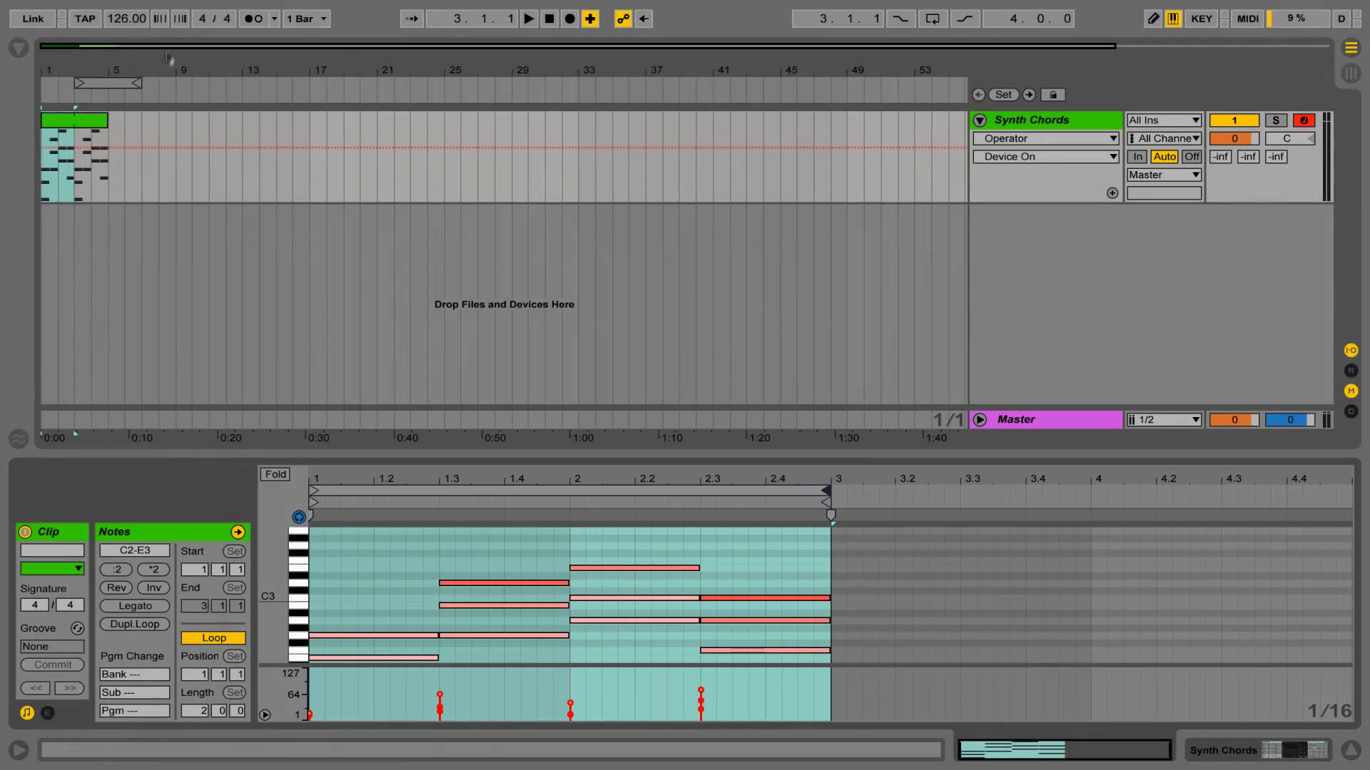
{"action": "left_click_drag", "start_coordinate": [94, 86], "coordinate": [60, 87]}
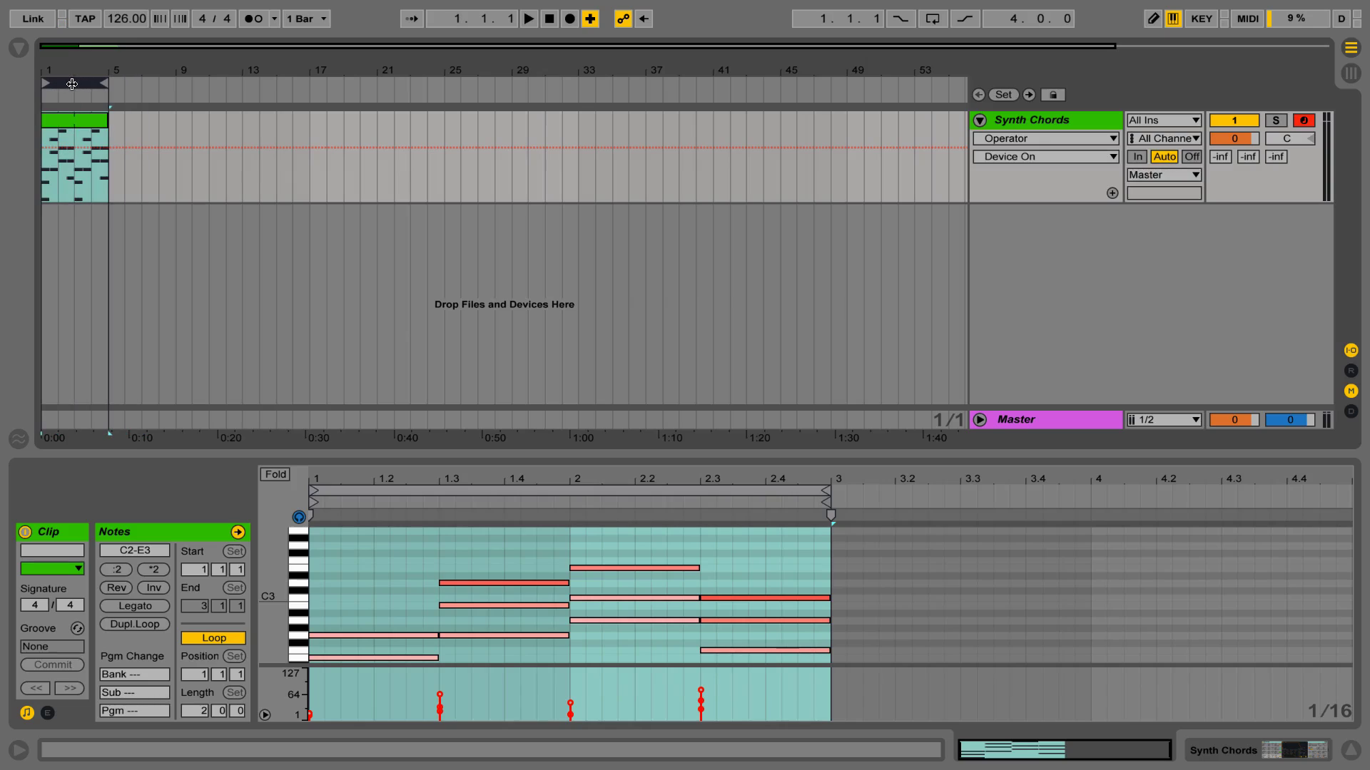
{"action": "left_click", "coordinate": [933, 18]}
{"action": "key", "text": "space"}
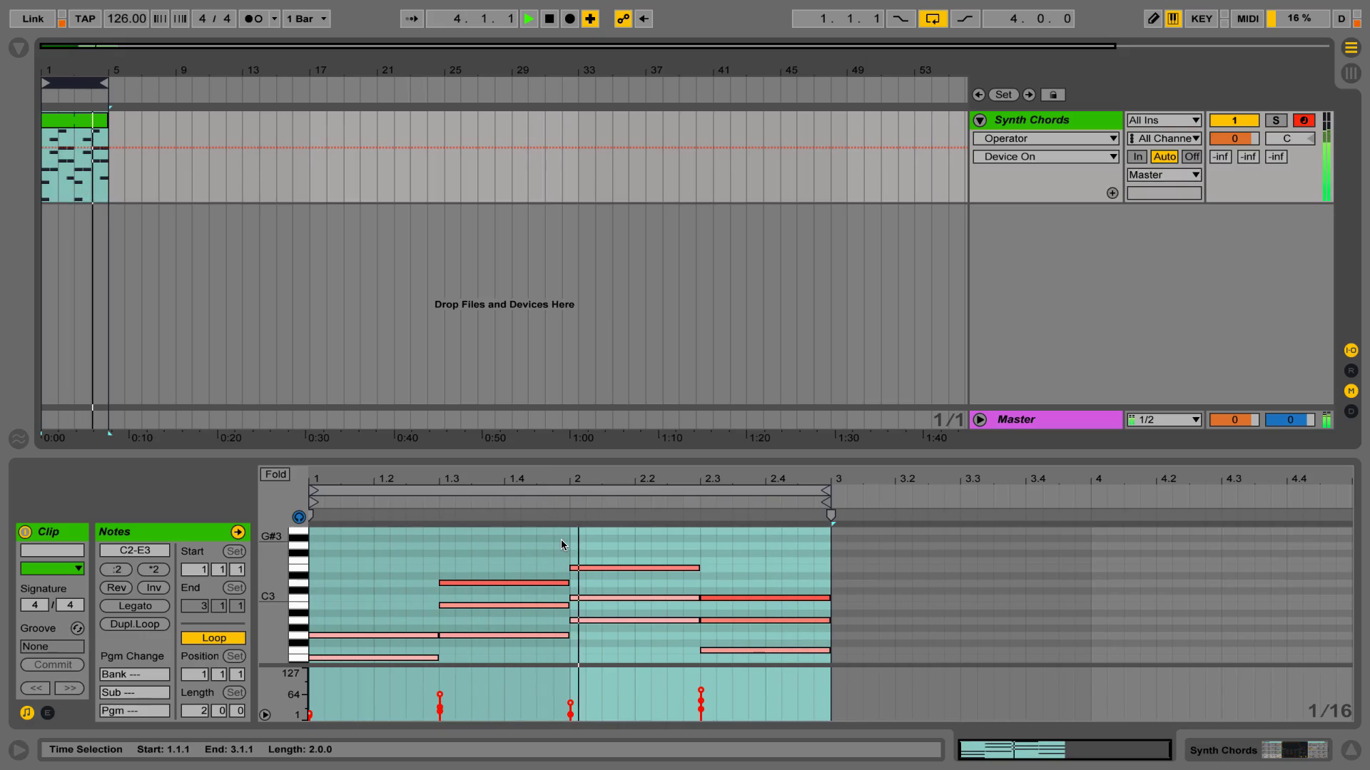
{"action": "key", "text": "space"}
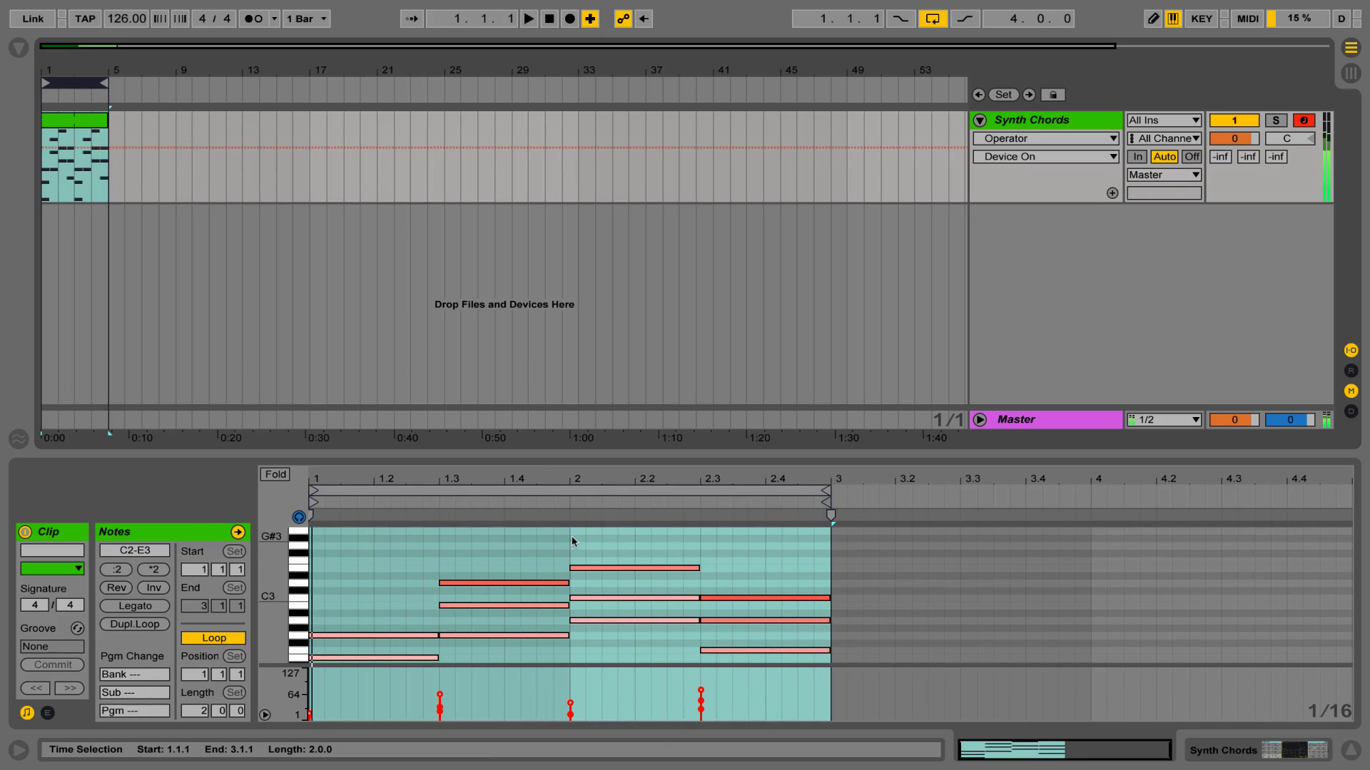
- Move the third chord's start to 2.1.3, extend the second chord to meet it, and play back the new timing
{"action": "left_click_drag", "start_coordinate": [580, 534], "coordinate": [585, 623]}
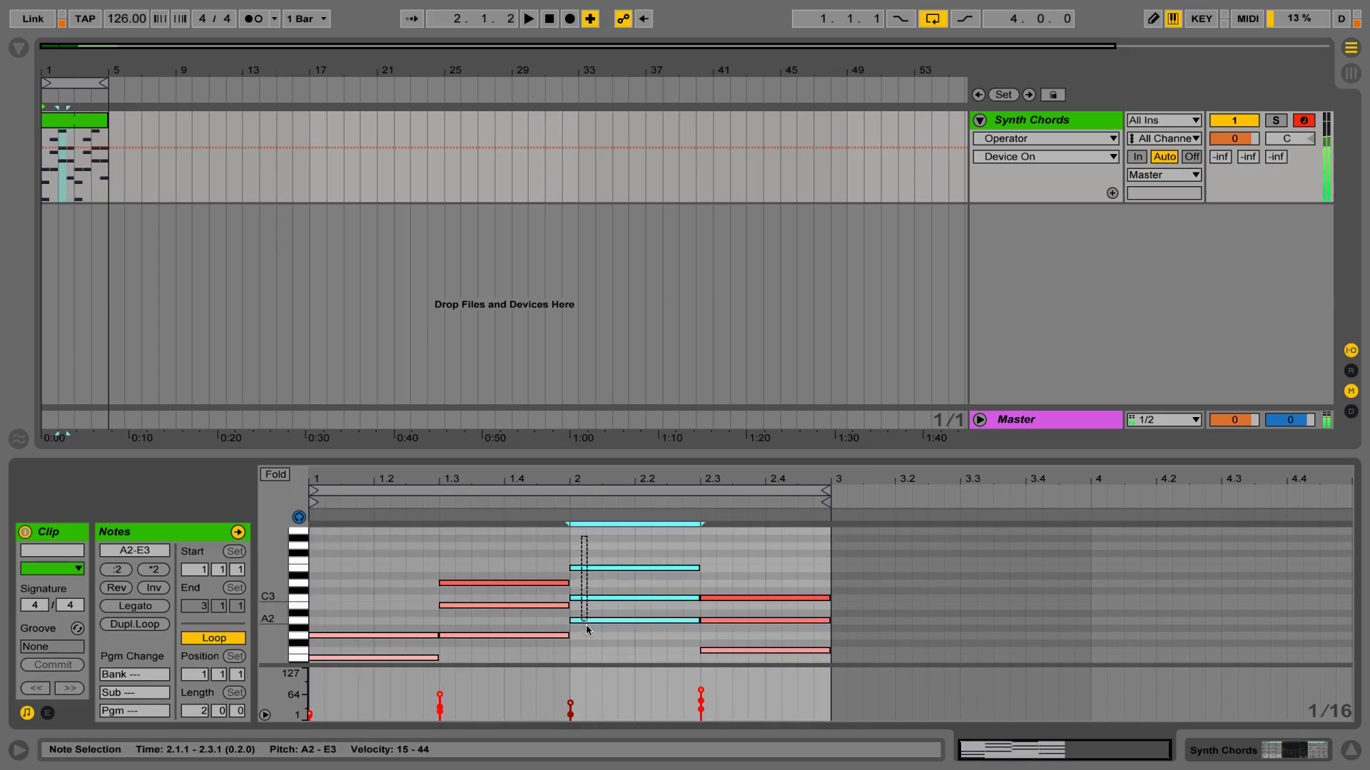
{"action": "left_click_drag", "start_coordinate": [571, 567], "coordinate": [543, 648]}
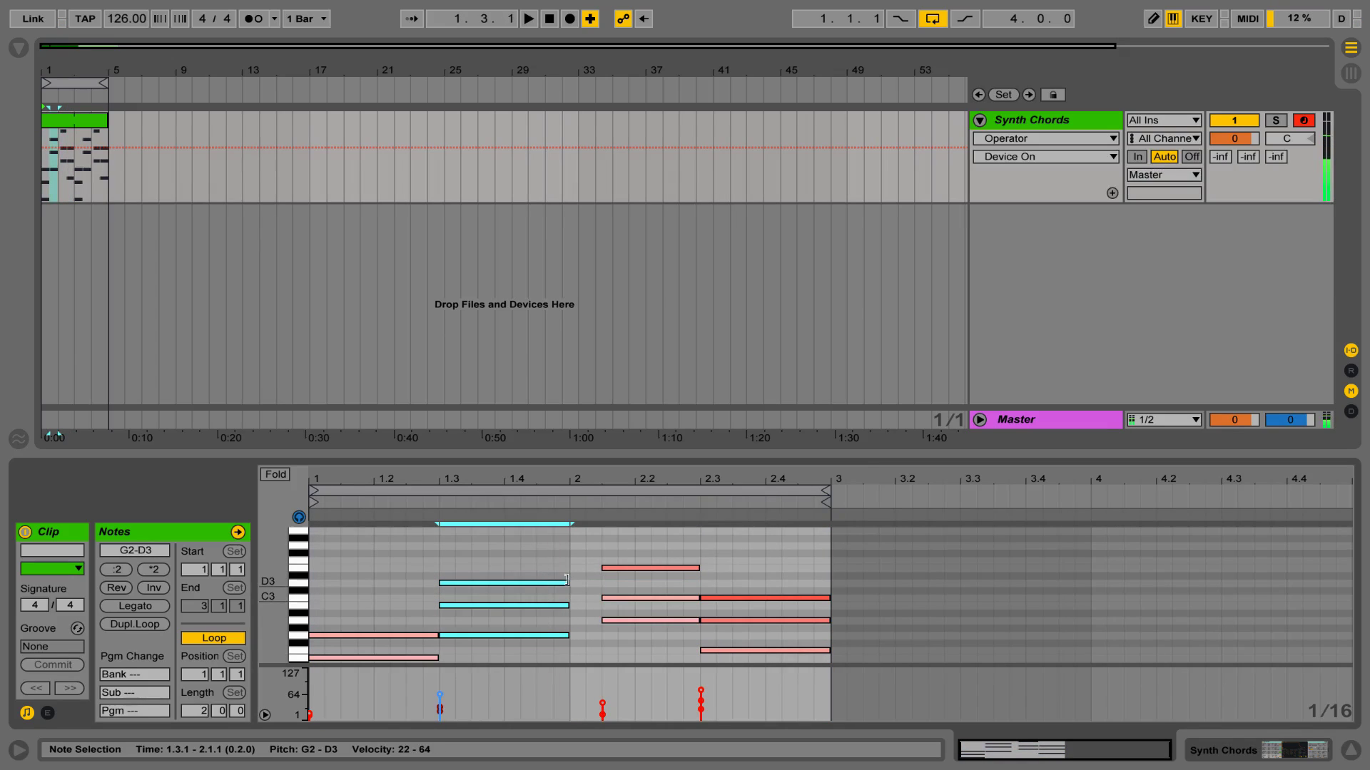
{"action": "left_click_drag", "start_coordinate": [576, 582], "coordinate": [600, 583]}
{"action": "key", "text": "space"}
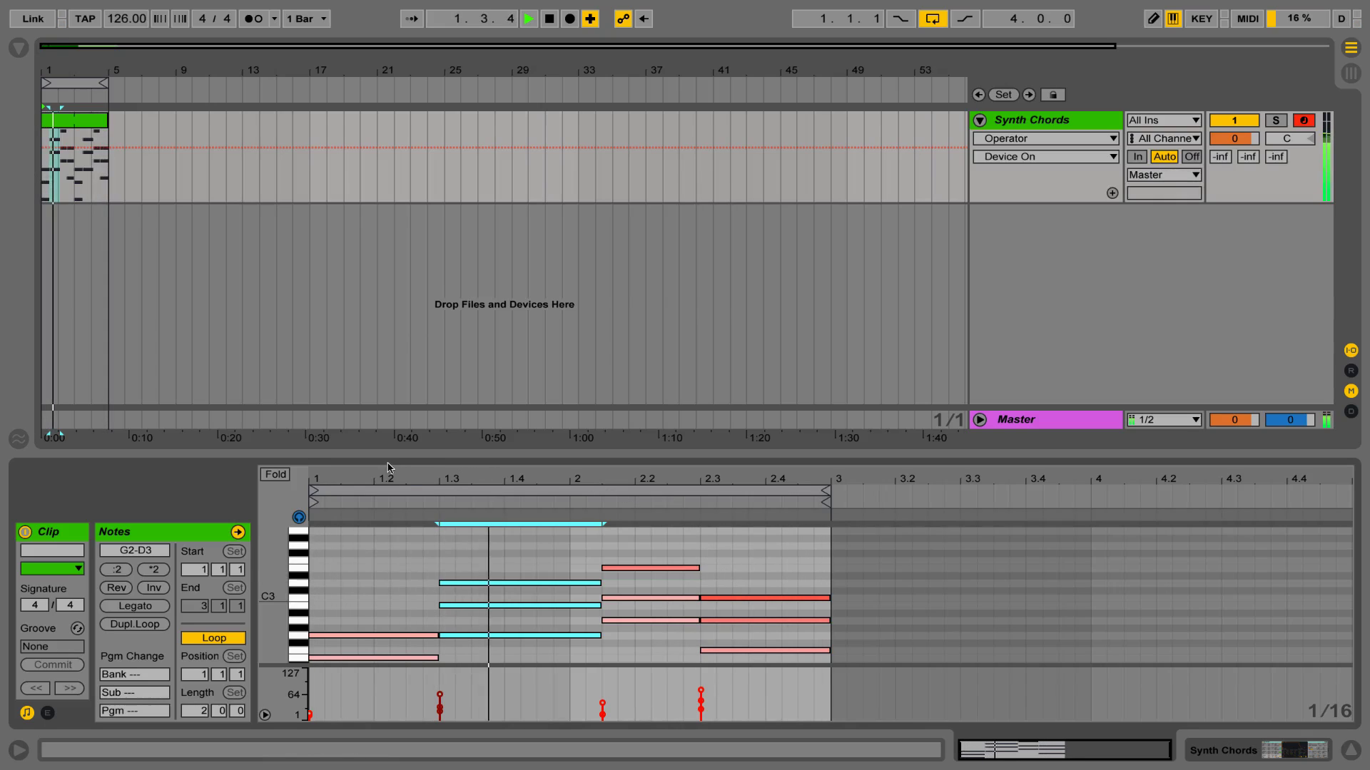
{"action": "key", "text": "space"}
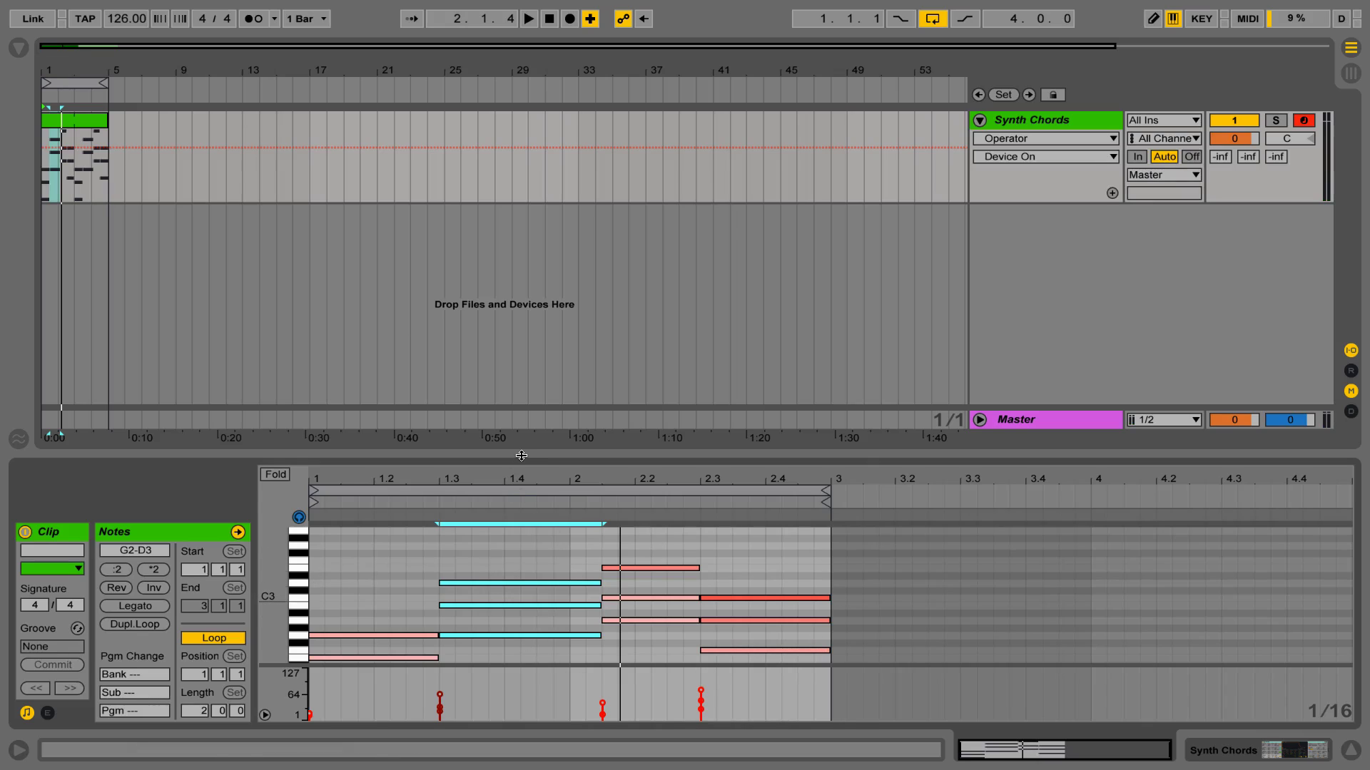
- Step-enter a B2 note from 1.1.1 to 1.3.1, adding it to the first chord
{"action": "left_click_drag", "start_coordinate": [522, 455], "coordinate": [523, 426]}
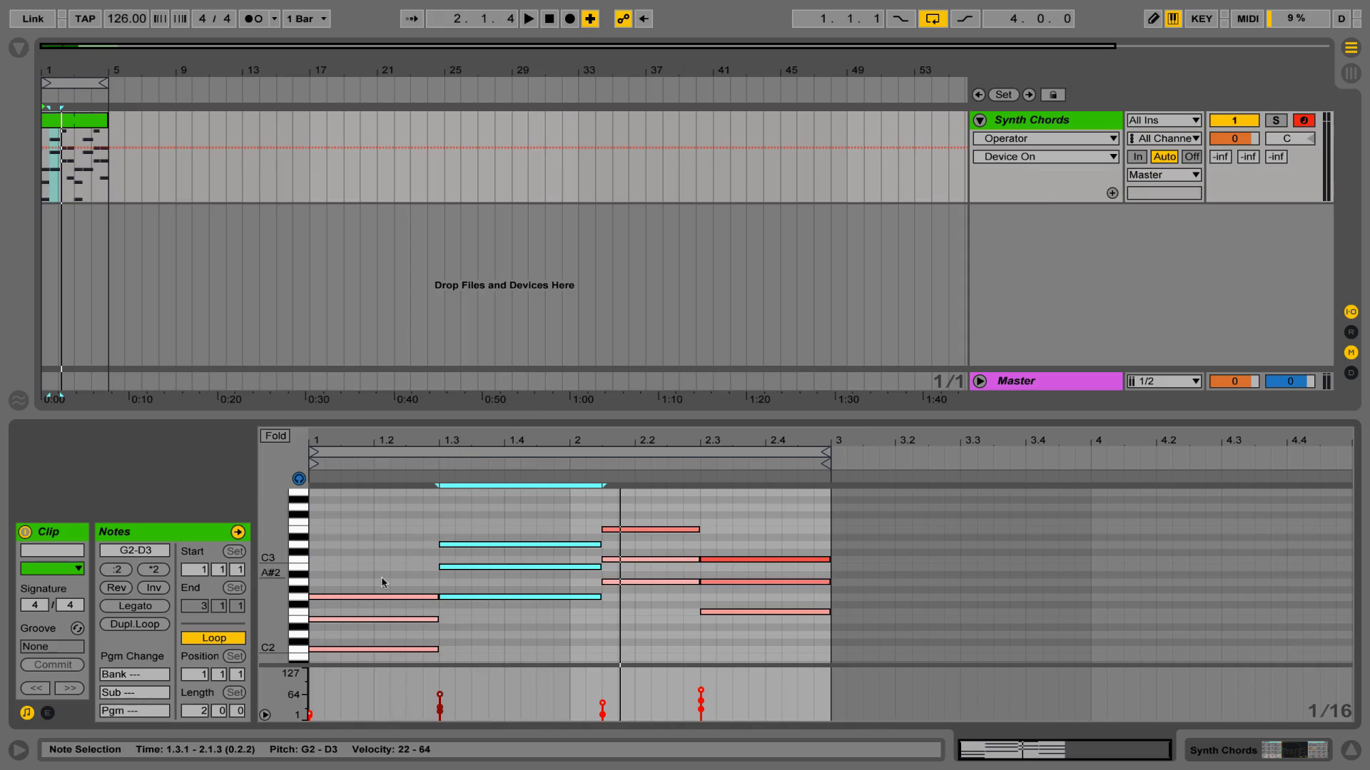
{"action": "left_click", "coordinate": [315, 562]}
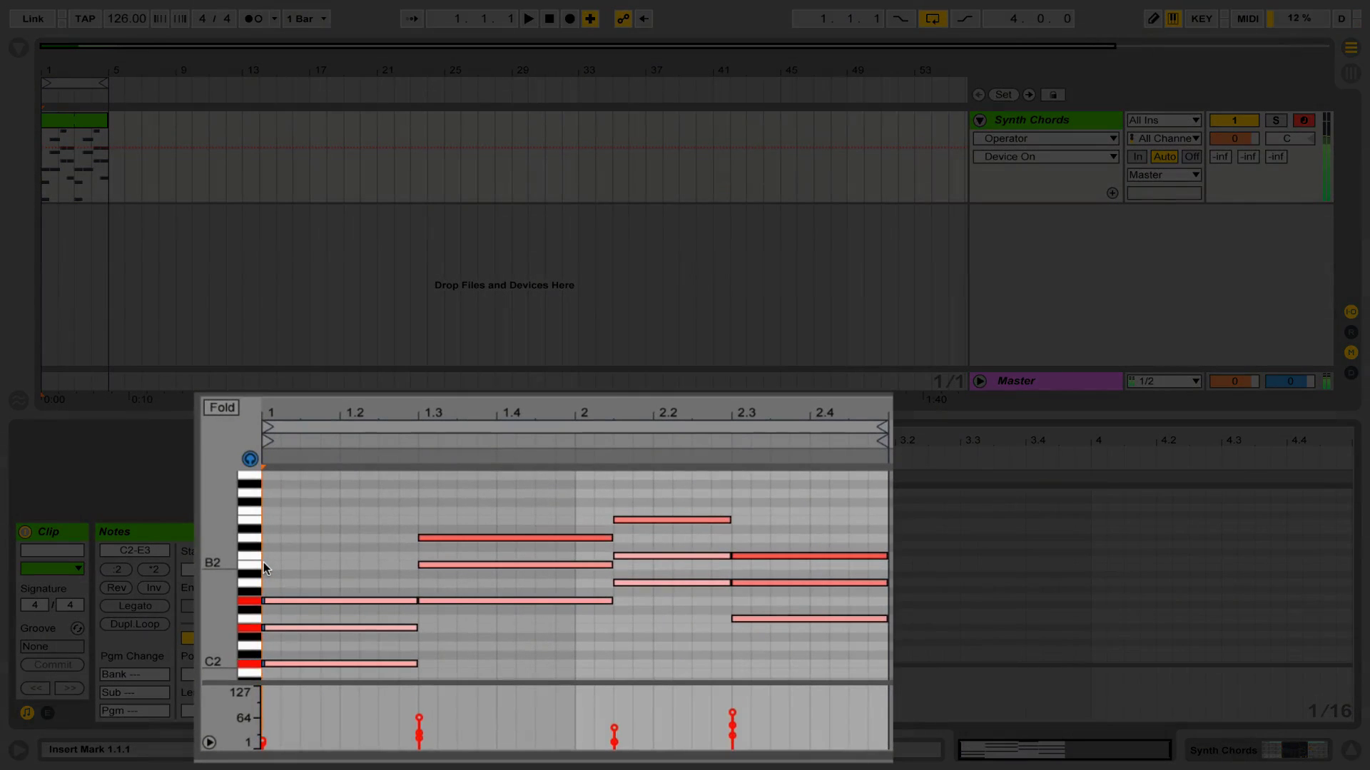
{"action": "left_click", "coordinate": [263, 562]}
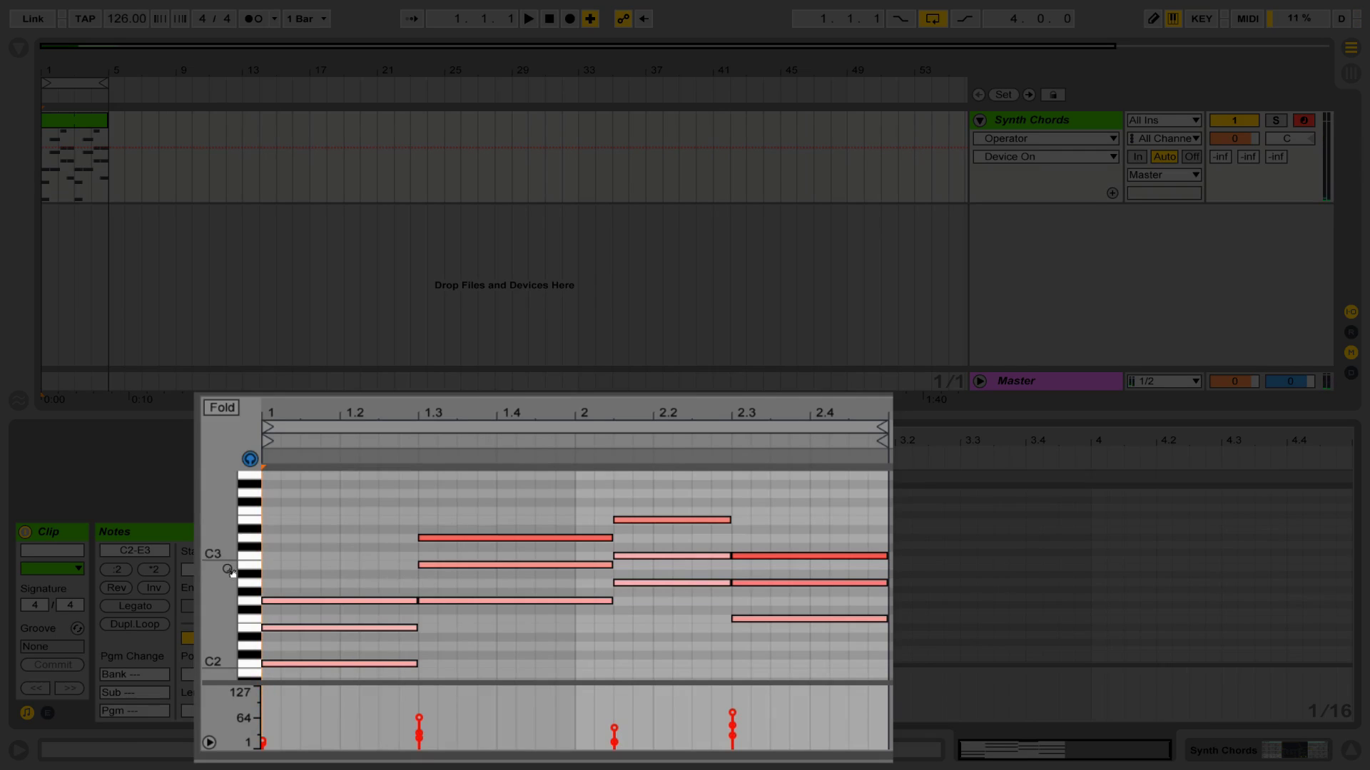
{"action": "left_click", "coordinate": [263, 567]}
{"action": "left_click", "coordinate": [263, 567]}
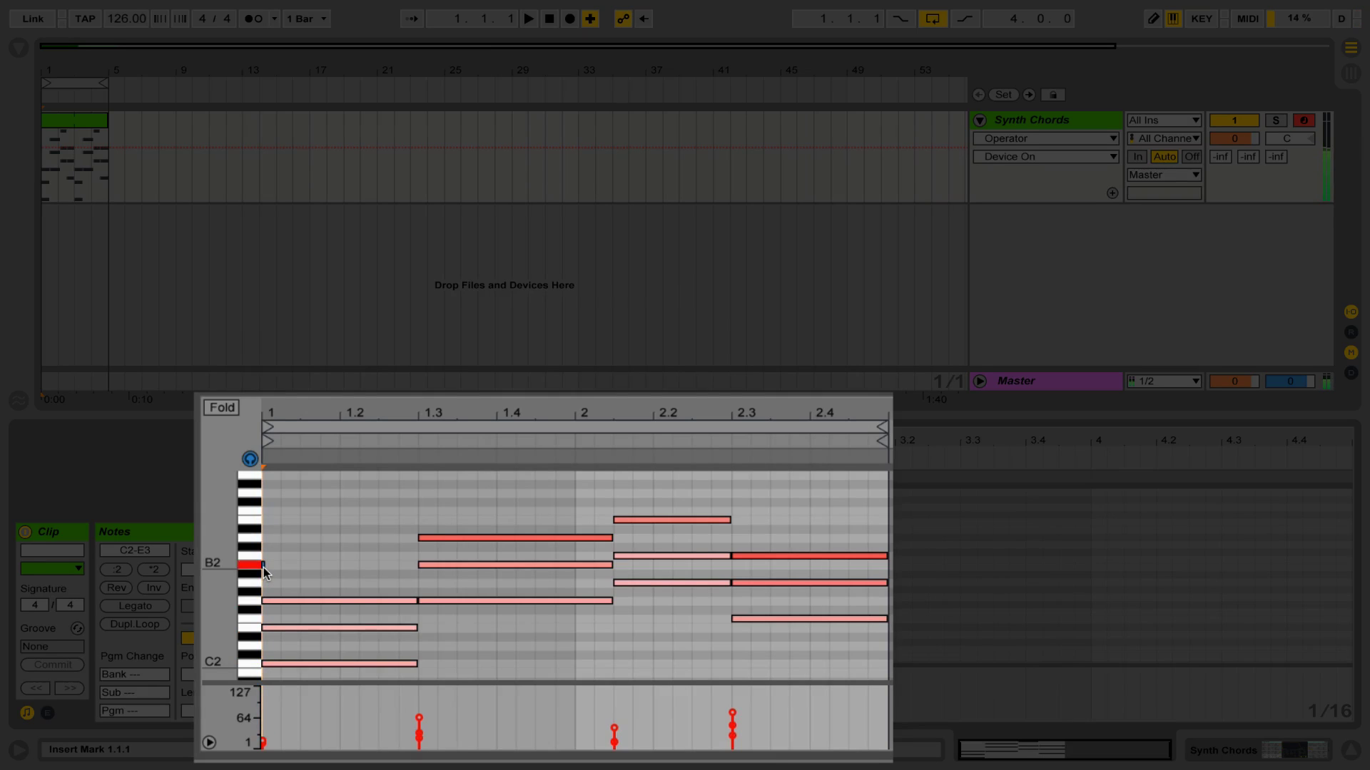
{"action": "key", "text": "Right"}
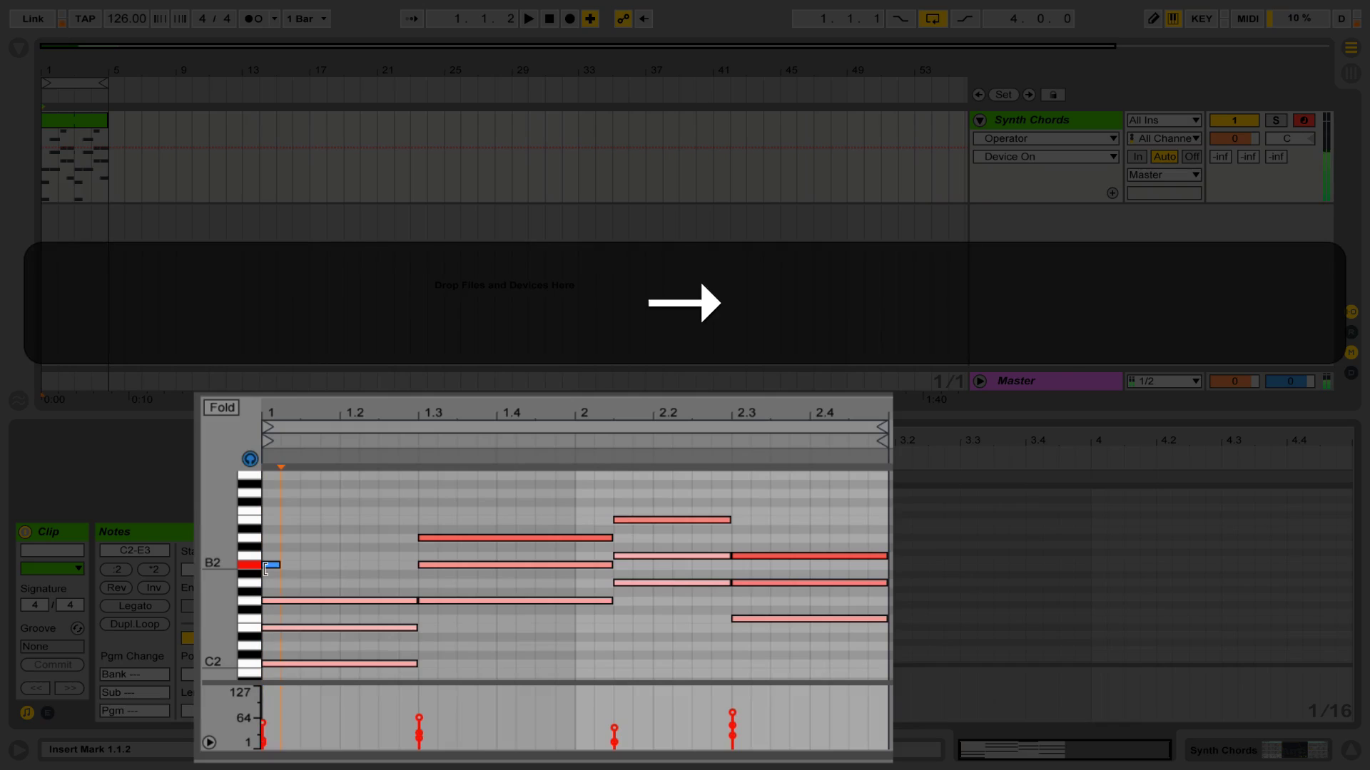
{"action": "key", "text": "Right"}
{"action": "key", "text": "Right"}
{"action": "key", "text": "Right"}
{"action": "key", "text": "Right"}
- Play back the chord progression to audition the first chord with its added B2 note
{"action": "key", "text": "space"}
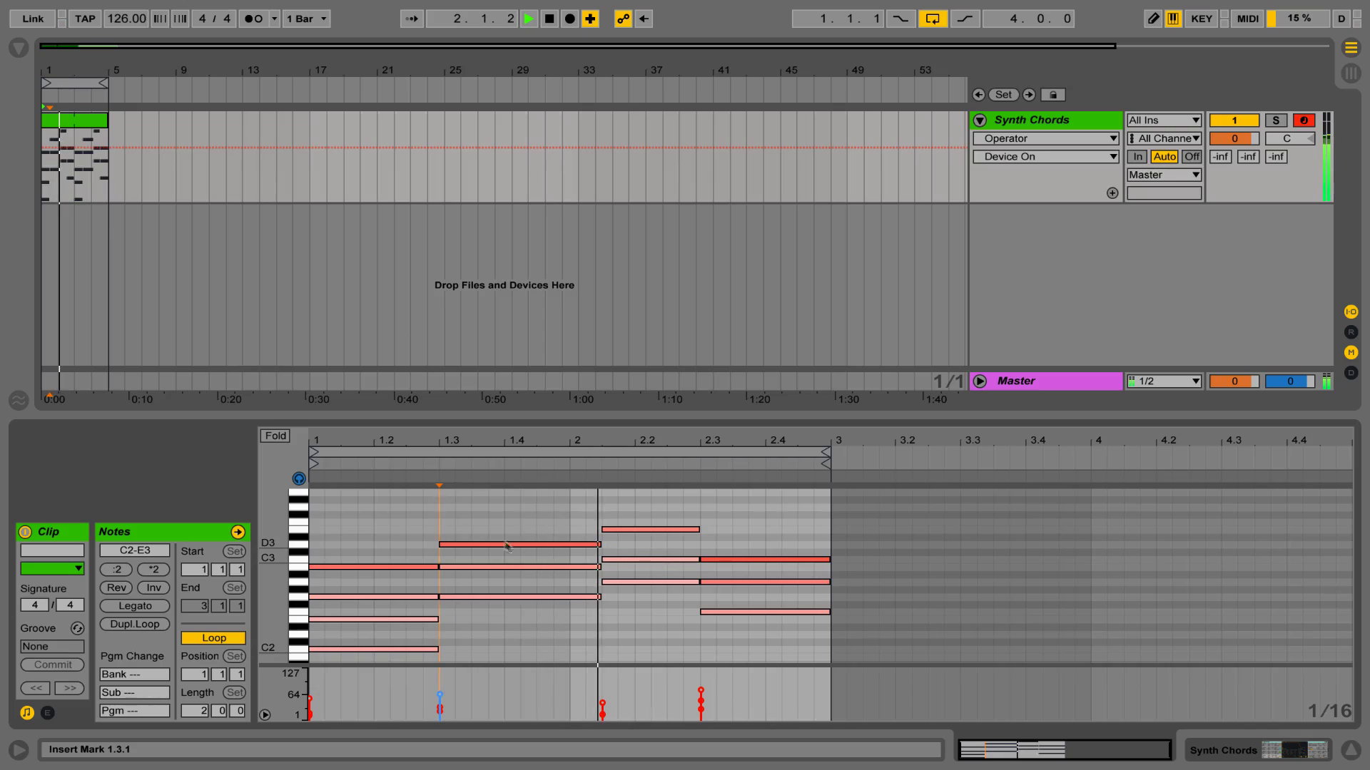
{"action": "key", "text": "space"}
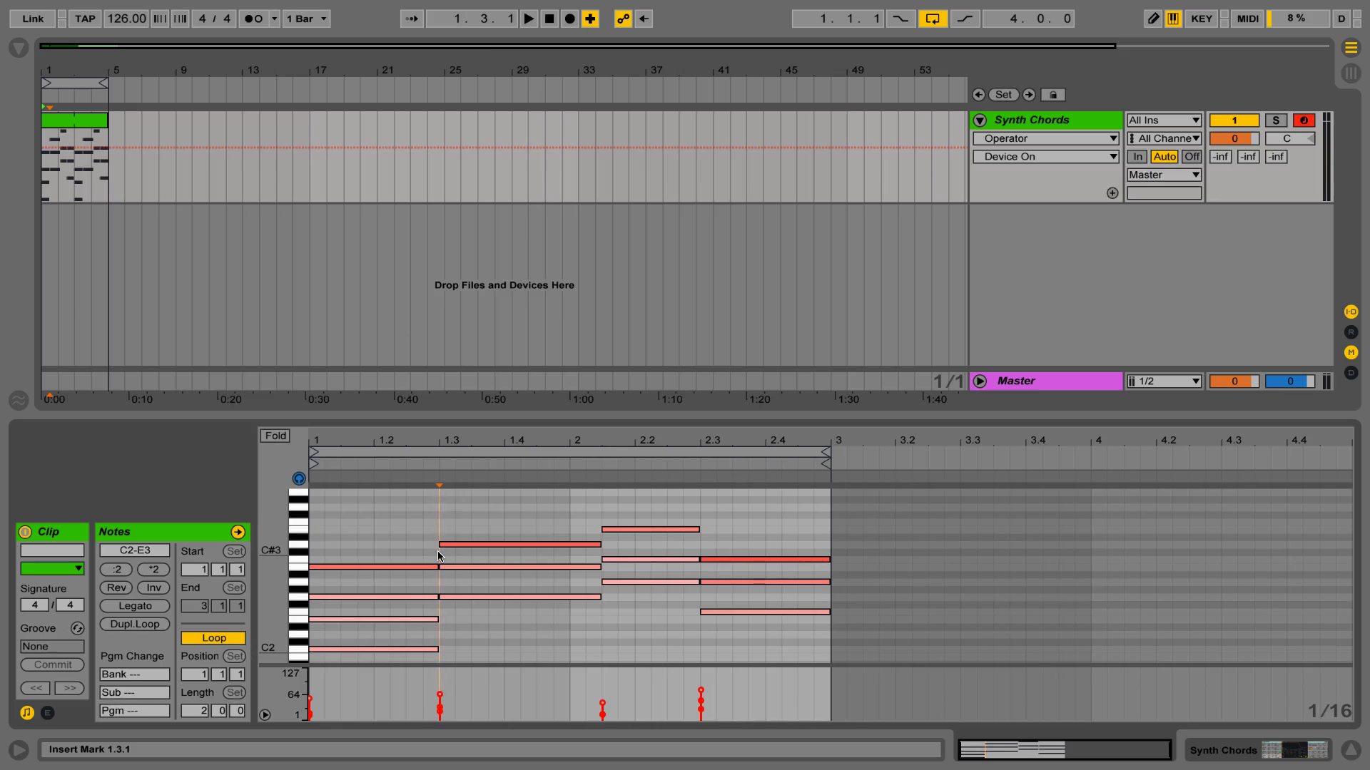
{"action": "left_click_drag", "start_coordinate": [400, 436], "coordinate": [443, 433]}
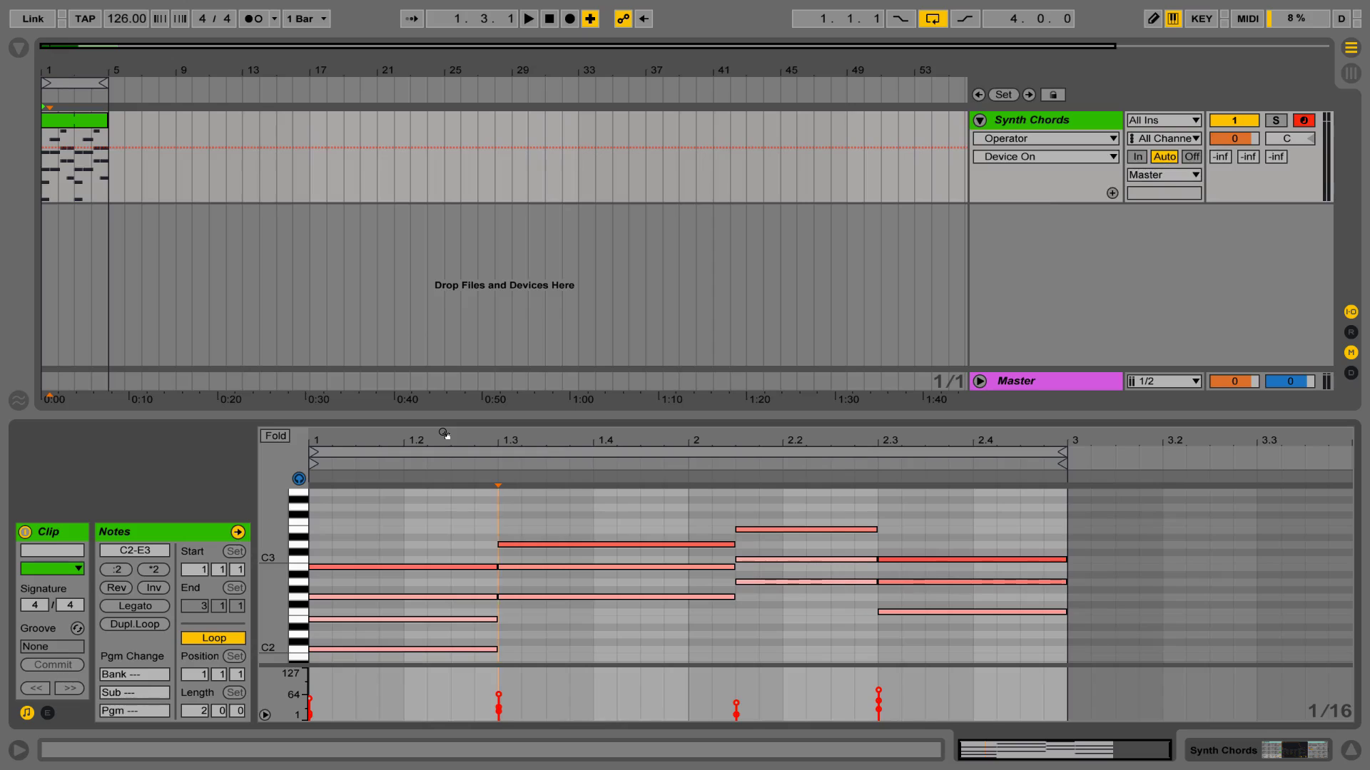